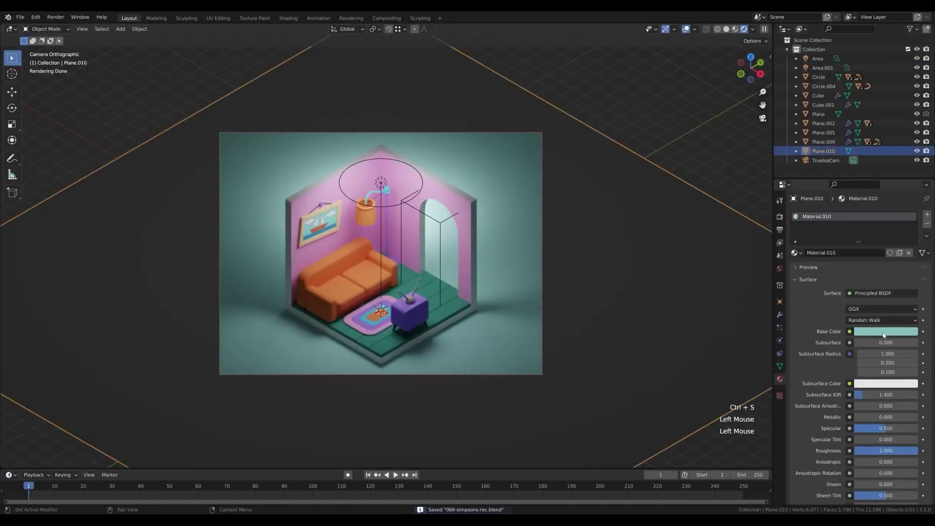
Load the earth_color_10K.tif colour map into the sphere's Image Texture node.
left_click(866, 327)
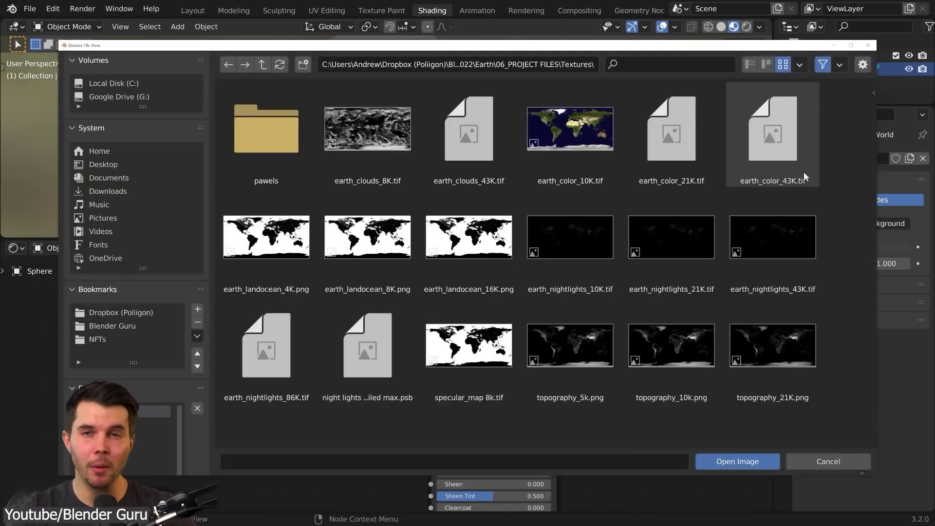
left_click(570, 141)
left_click(734, 459)
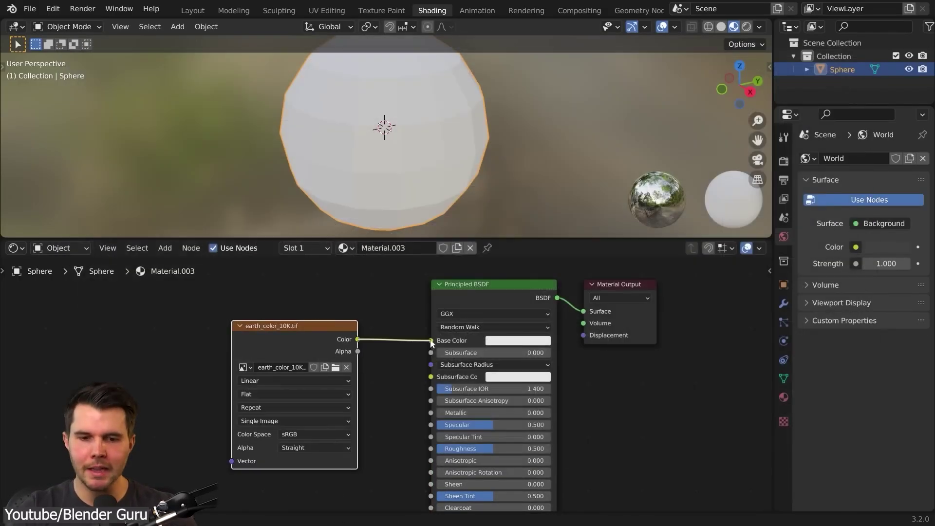
Switch to Cycles with rendered viewport shading and add a Sun lamp.
left_click(784, 161)
left_click(856, 157)
left_click(857, 201)
left_click(746, 27)
key("shift+a")
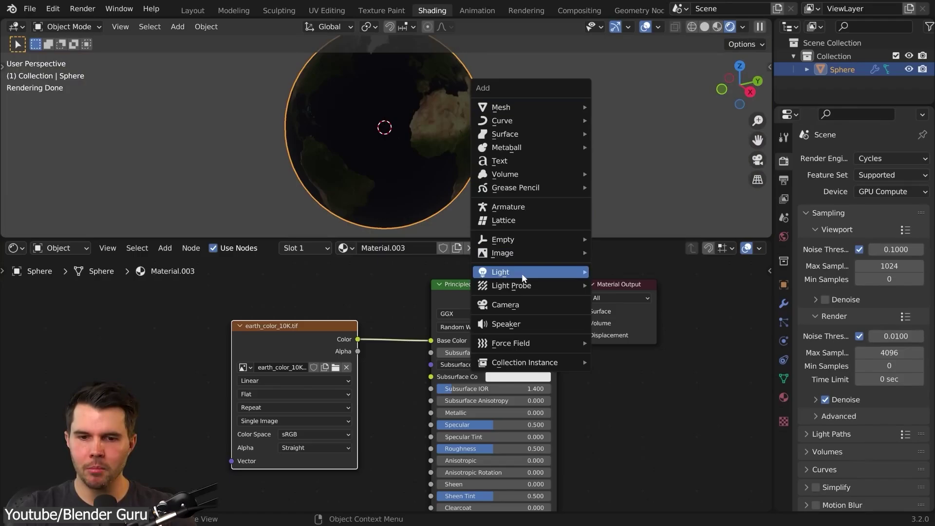
left_click(545, 339)
left_click(783, 341)
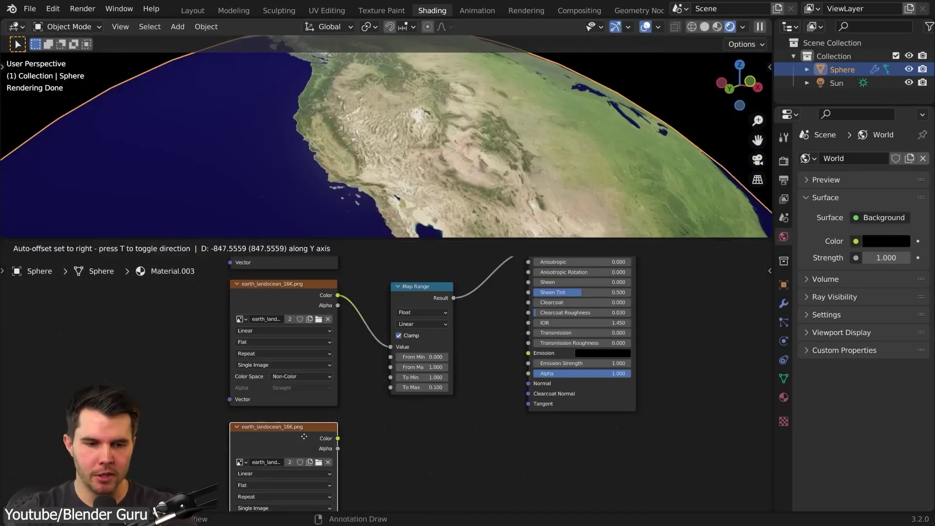
Load the topography image as Non-Color data and add a Displacement node.
left_click(312, 460)
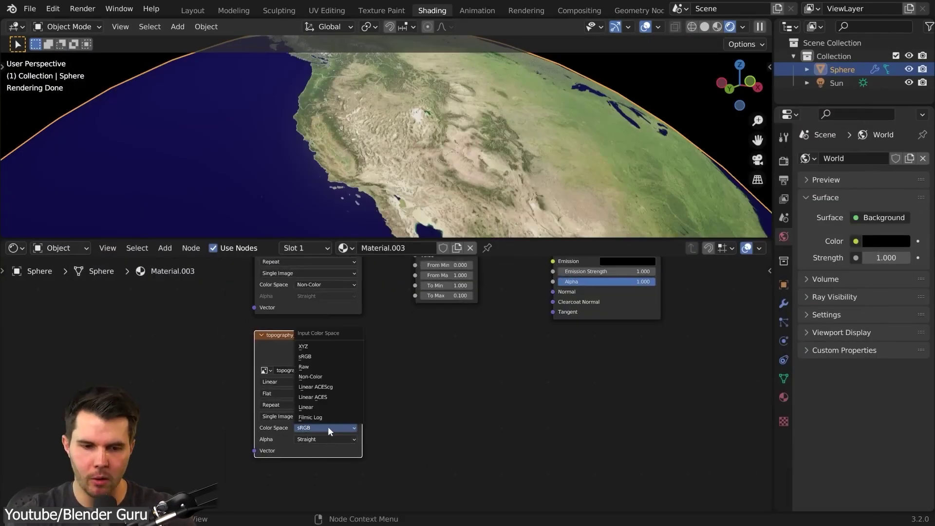
left_click(312, 400)
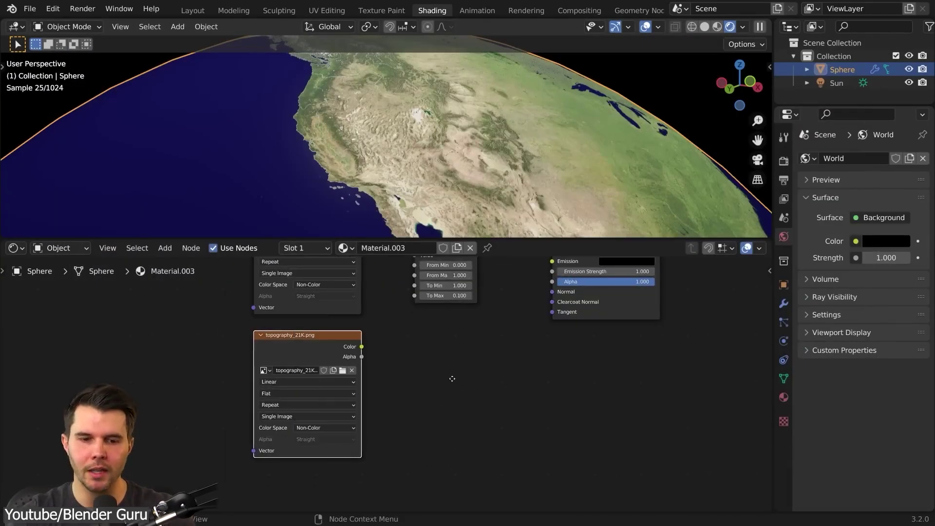
key("shift+a")
mouse_move(293, 349)
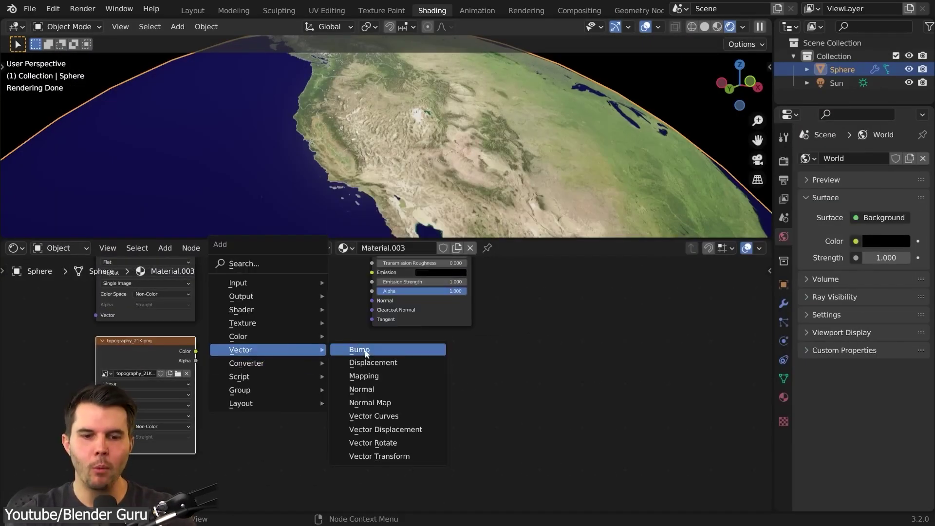
left_click(413, 361)
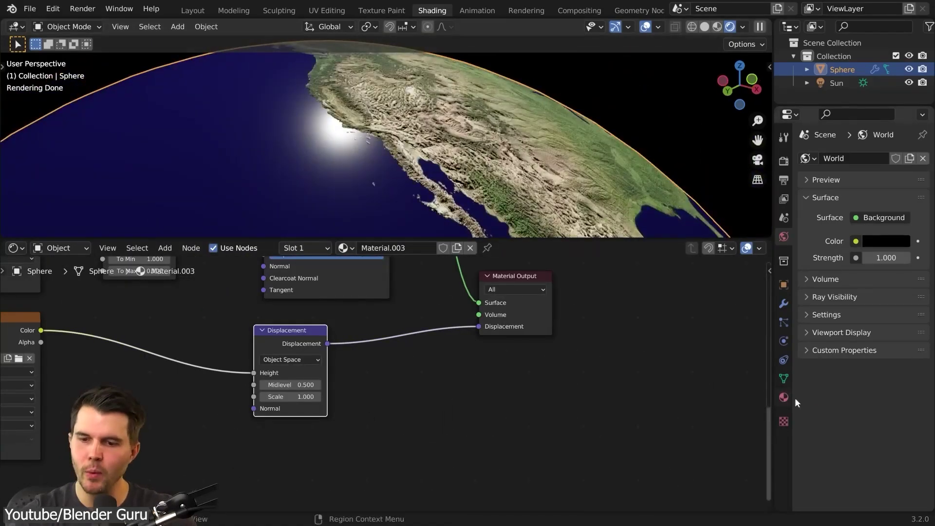
Set the material's displacement method to Displacement and Bump, and add a Transparent BSDF for clouds.
left_click(784, 397)
left_click(872, 374)
left_click(857, 414)
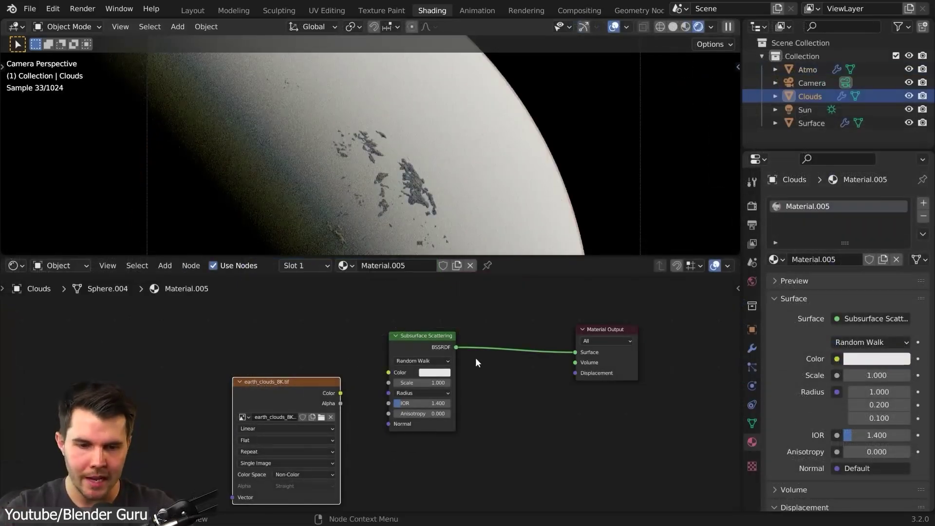
key("shift+a")
mouse_move(431, 376)
left_click(505, 335)
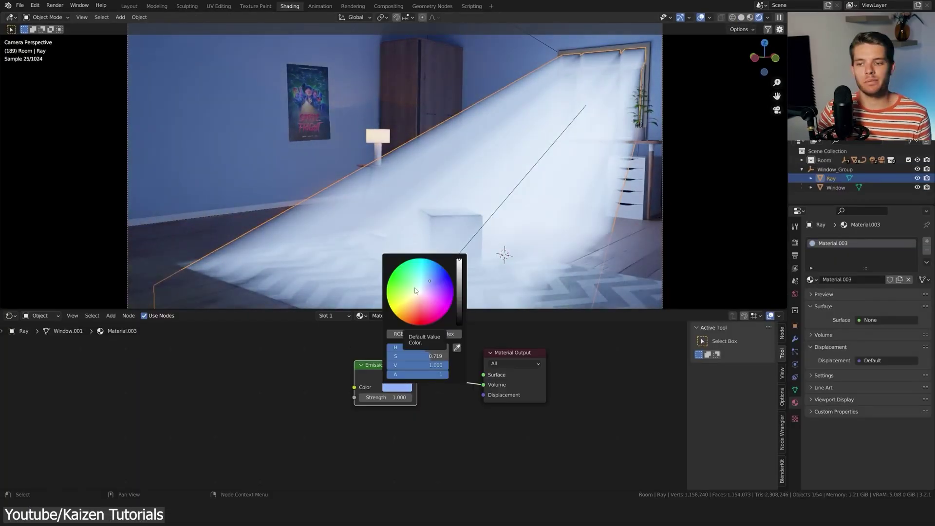
Lower the light ray's Emission strength from 0.050 to 0.010.
key("Return")
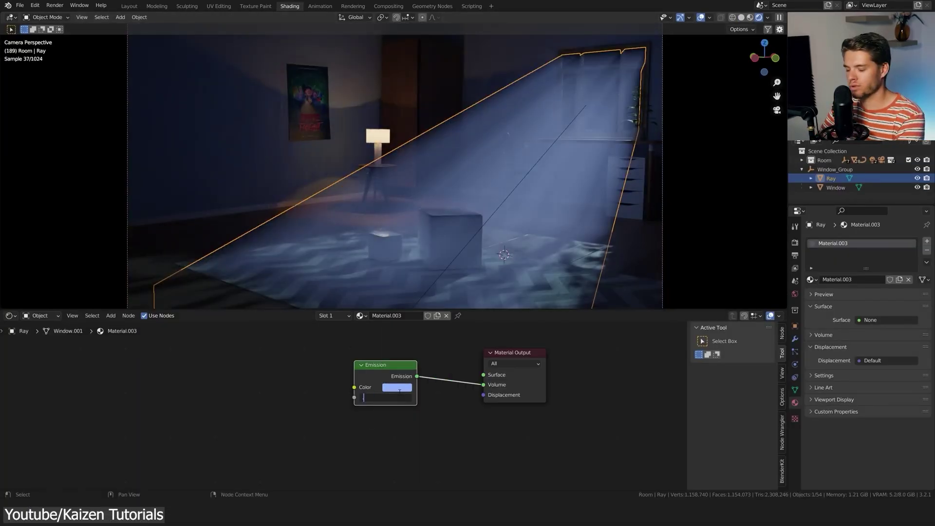
type(".01")
key("Return")
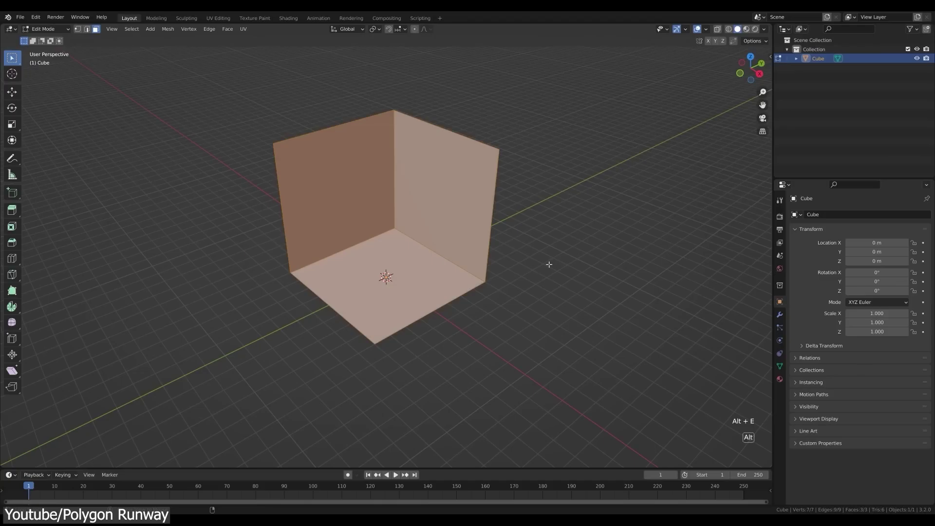
Thicken the open room walls by -0.5 and return to object mode.
key("alt+e")
type("-0.5")
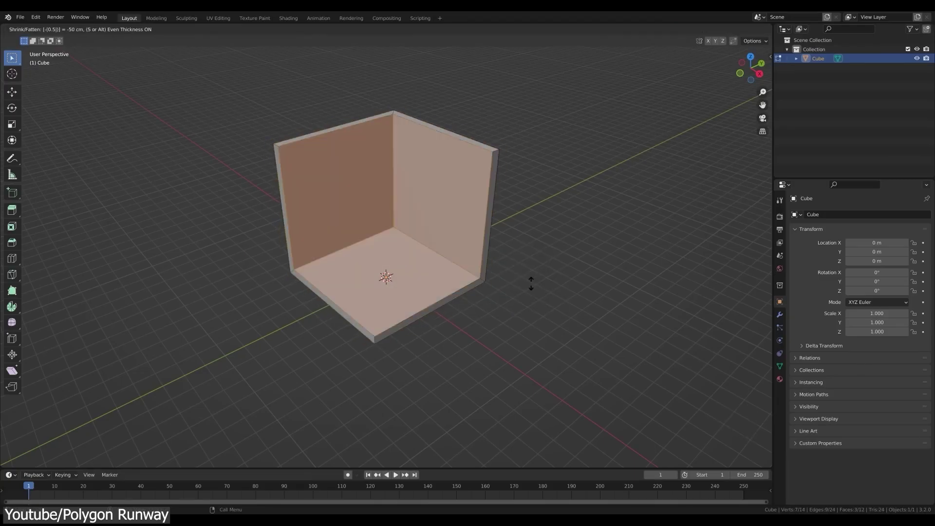
key("Tab")
Add a plane with a rounded bevel arch top for the doorway cut, recalculating its normals.
key("shift+a")
left_click(498, 44)
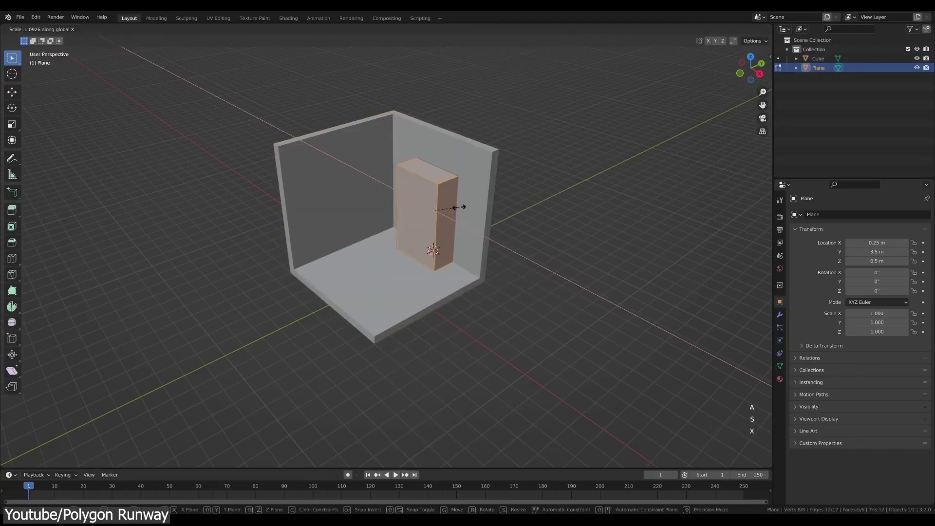
left_click(538, 201)
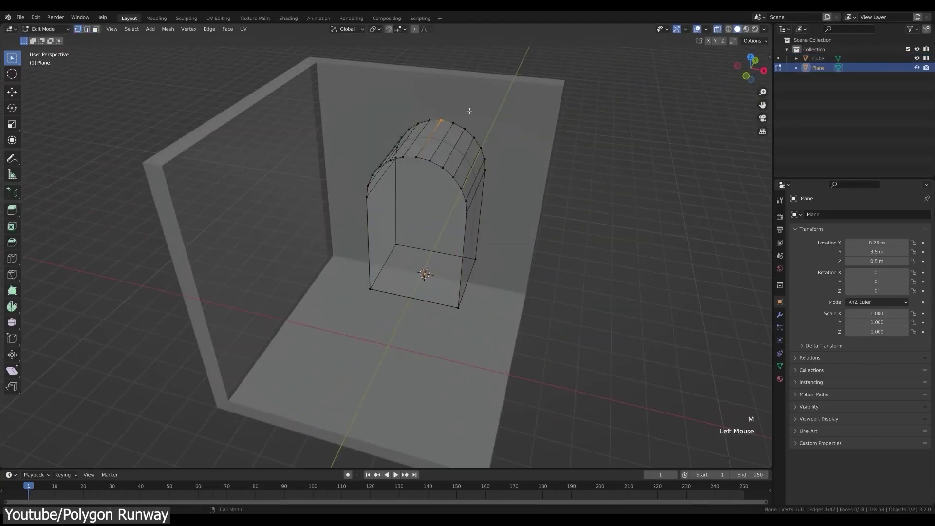
key("shift+n")
key("Tab")
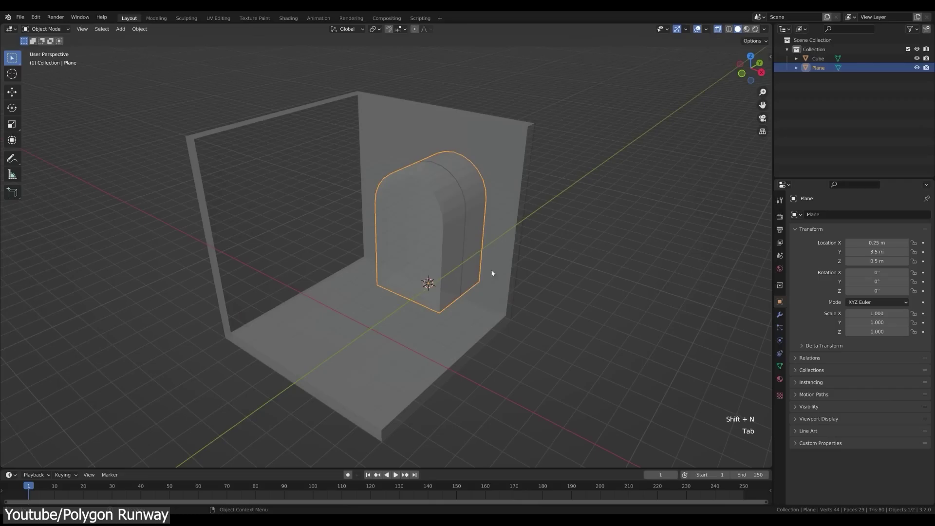
middle_click_drag(487, 253, 519, 271)
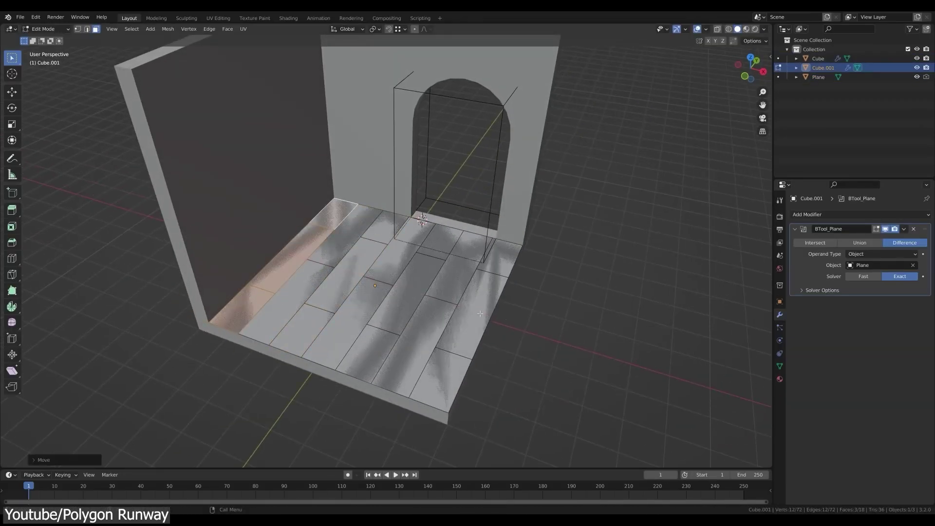
Move the selected floor vertices along the Y axis.
left_click(480, 264, "shift")
middle_click_drag(480, 263, 434, 214)
key("g")
key("y")
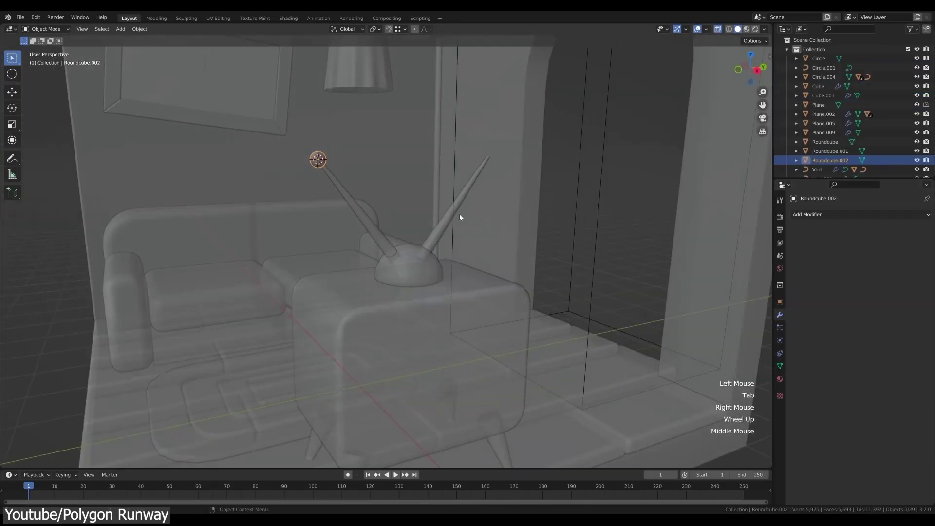
Add a modifier and set base colours for the TV antenna and light materials.
left_click(859, 214)
left_click(759, 328)
scroll(457, 346, "down", 1)
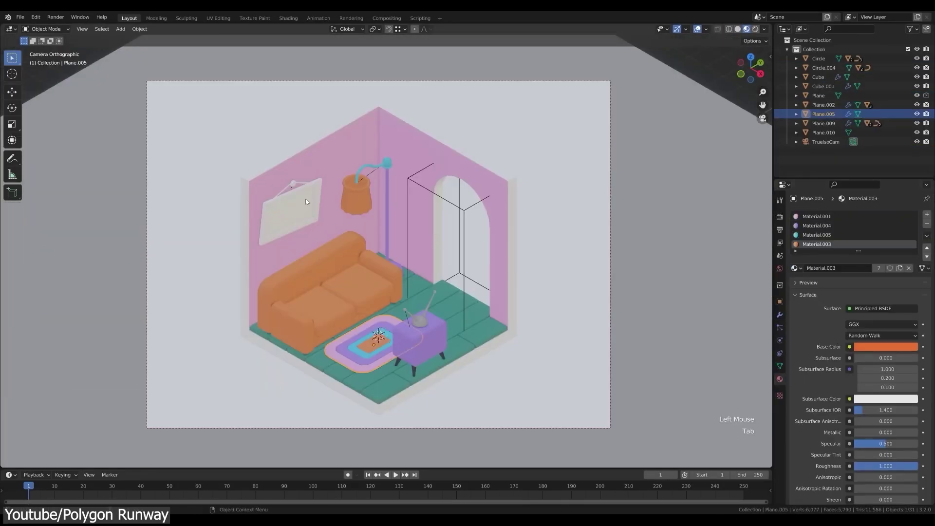
left_click(885, 331)
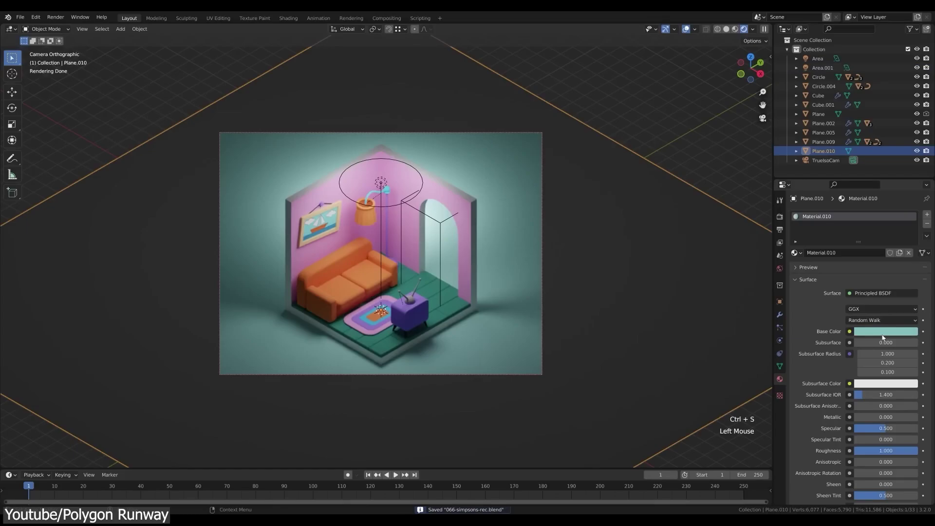
left_click(886, 332)
left_click(779, 269)
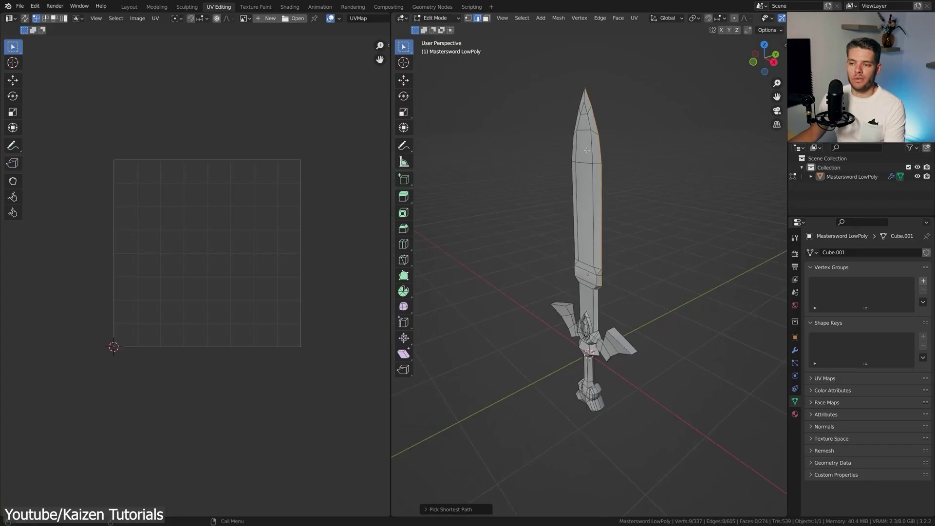
Mark seams on the sword's edges, unwrap it, and display UV stretch colours.
key("ctrl+e")
left_click(573, 167)
key("u")
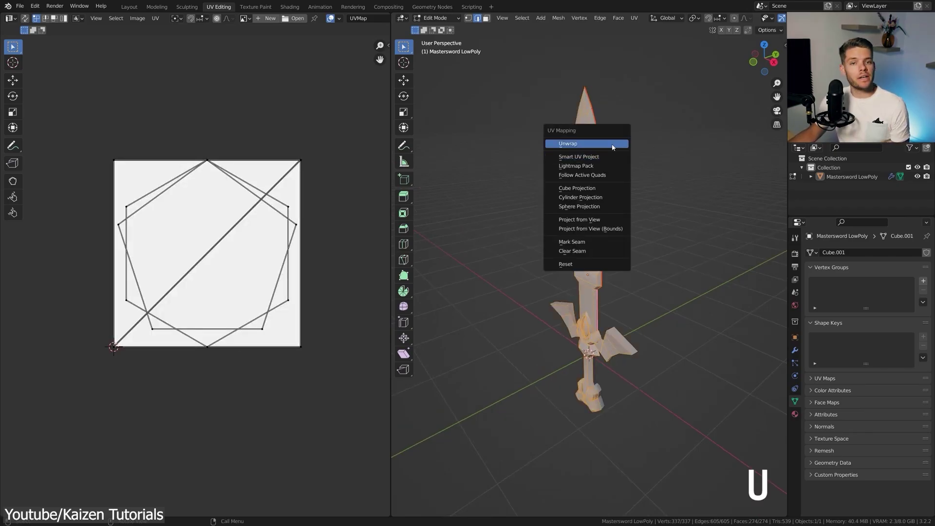
left_click(612, 145)
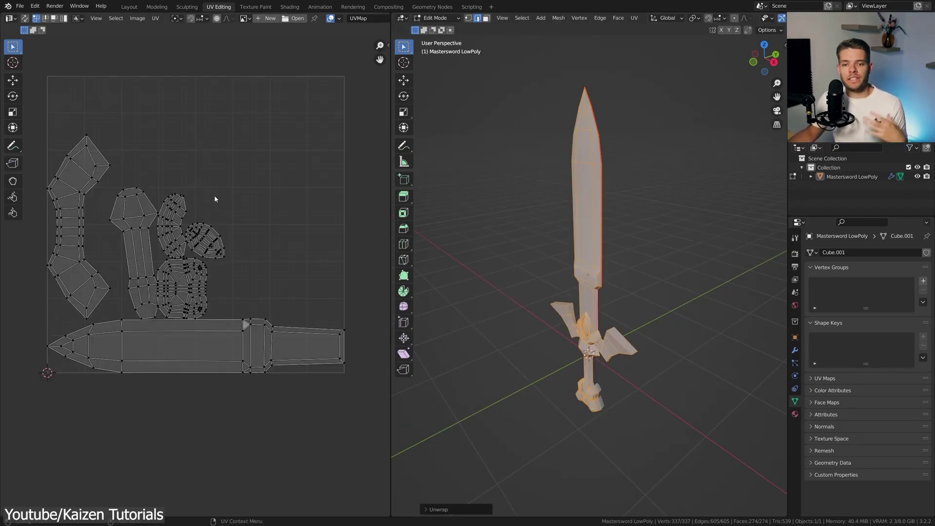
scroll(214, 199, "up", 2)
left_click(338, 18)
left_click(283, 98)
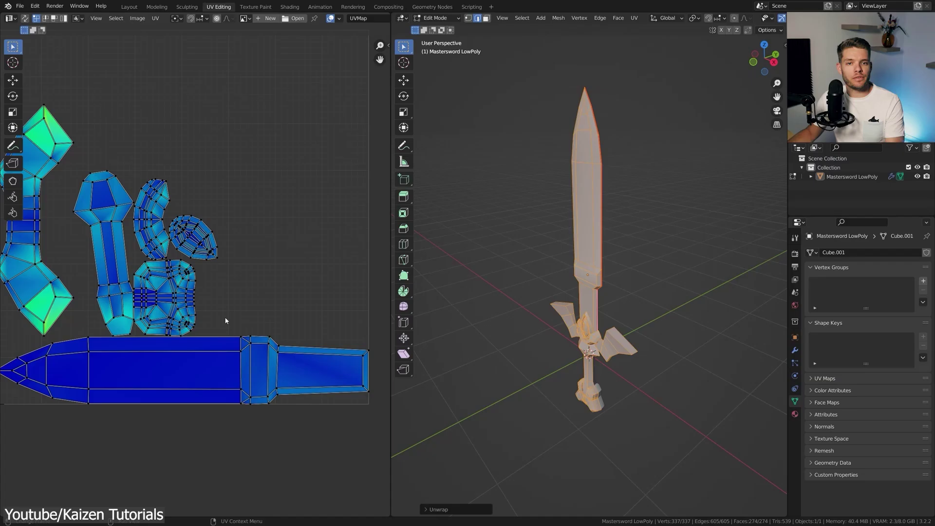
scroll(166, 313, "down", 1)
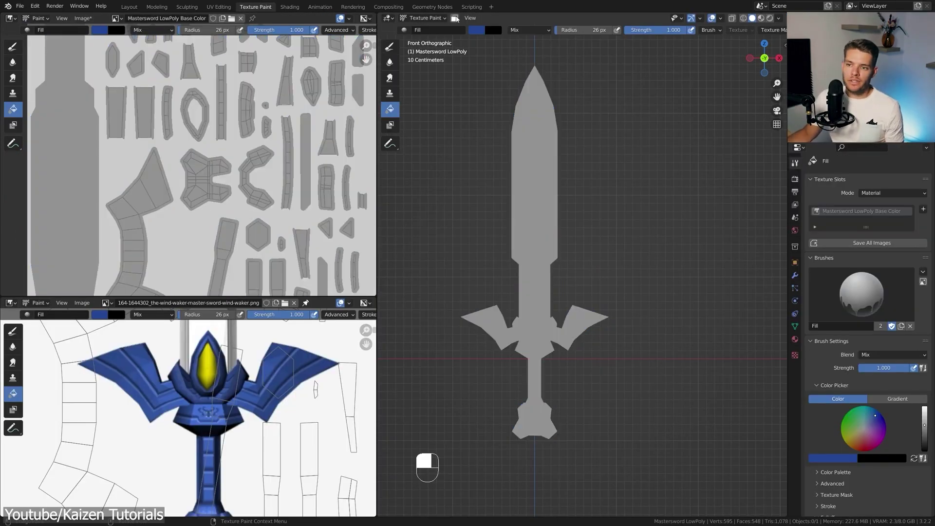
Fill the guard and handle with blue using face-selection masking.
left_click(455, 18)
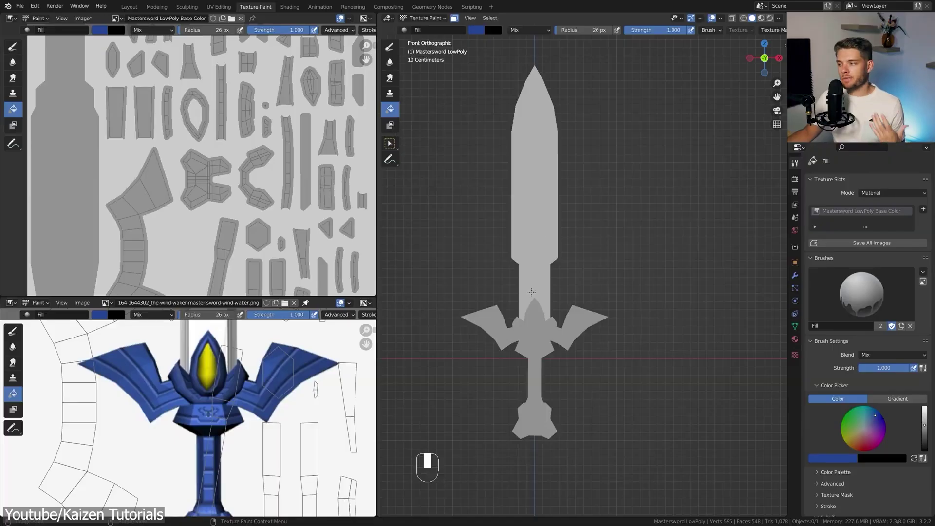
left_click(696, 350)
scroll(547, 276, "up", 6)
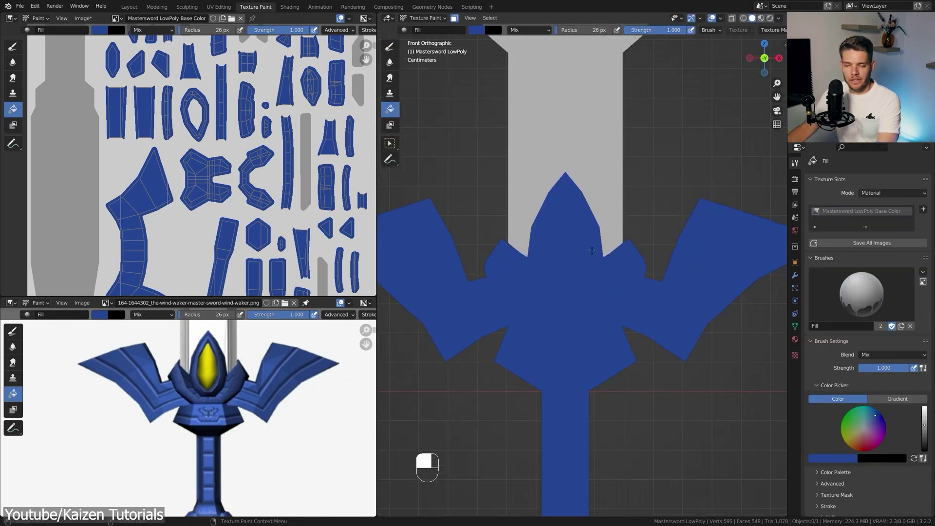
Select the gem's faces in Edit Mode so only the gem stays unmasked.
key("Tab")
key("c")
left_click(564, 240)
left_click_drag(574, 262, 560, 275)
key("Tab")
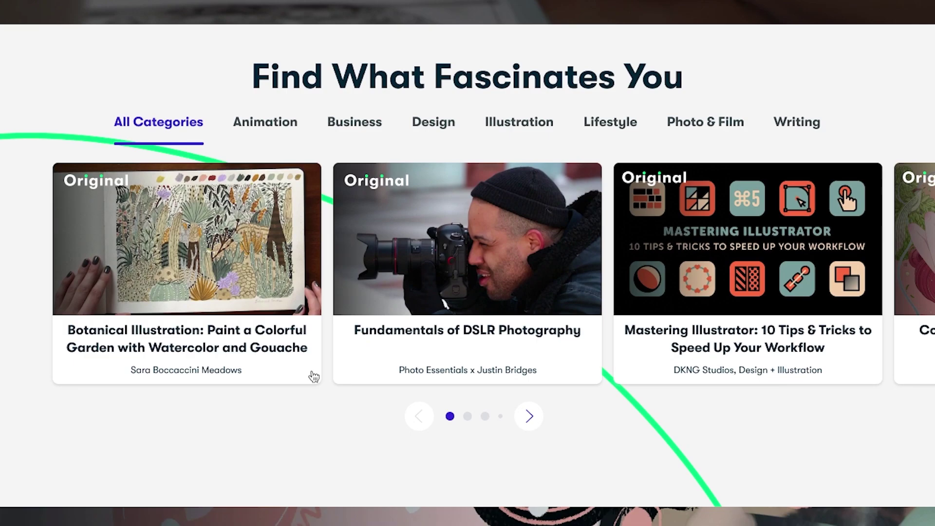
Open the Botanical Illustration class, then search classes for 'Logo Design'.
left_click(217, 257)
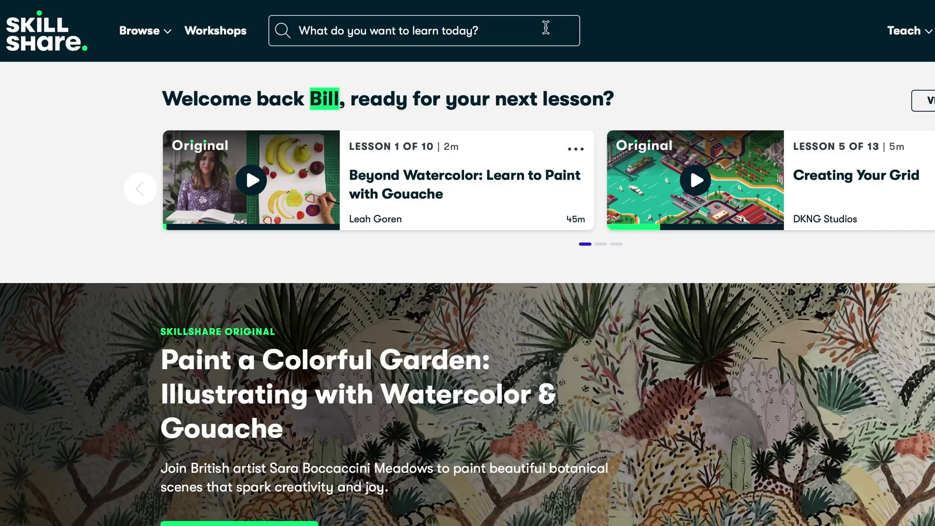
left_click(546, 29)
type("L")
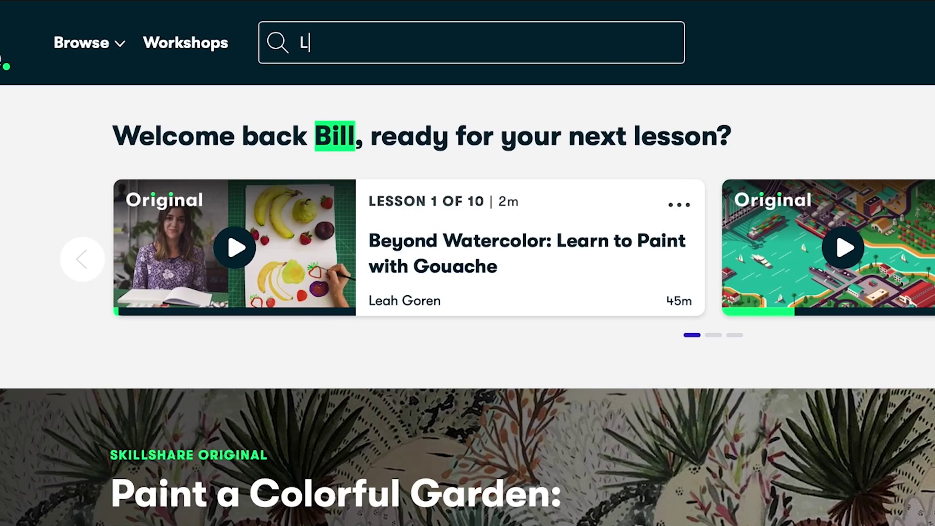
type("ogo Design")
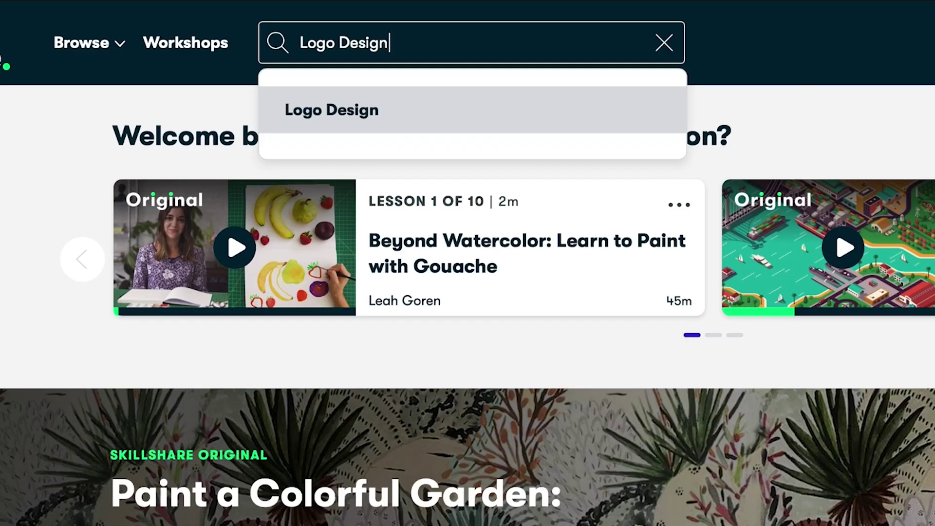
left_click(418, 117)
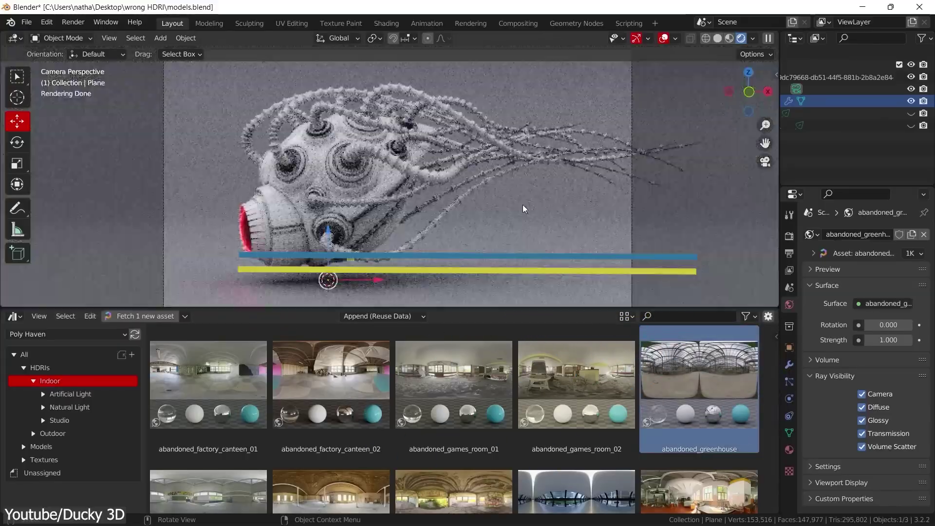
Duplicate and rotate the spot light, then change the new light's colour.
middle_click_drag(411, 175, 439, 161)
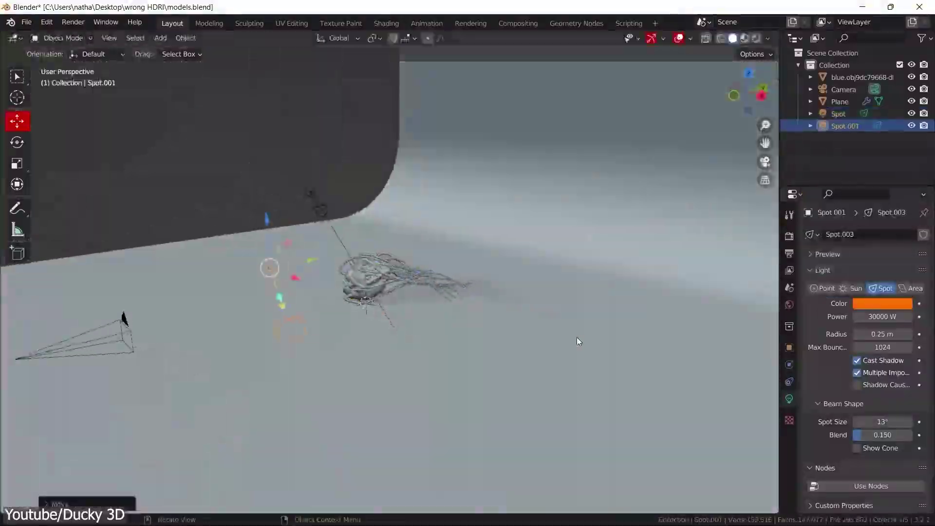
key("r")
key("r")
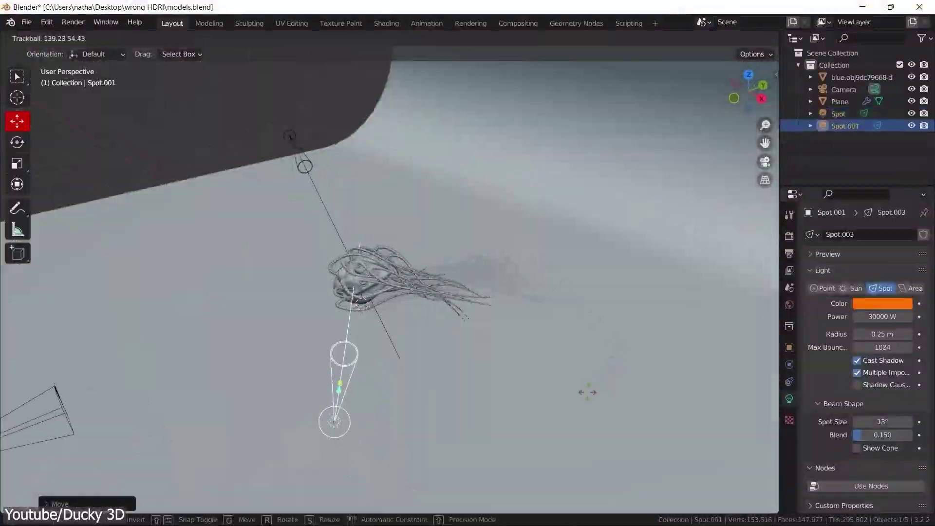
left_click(586, 390)
key("KP_0")
left_click(882, 304)
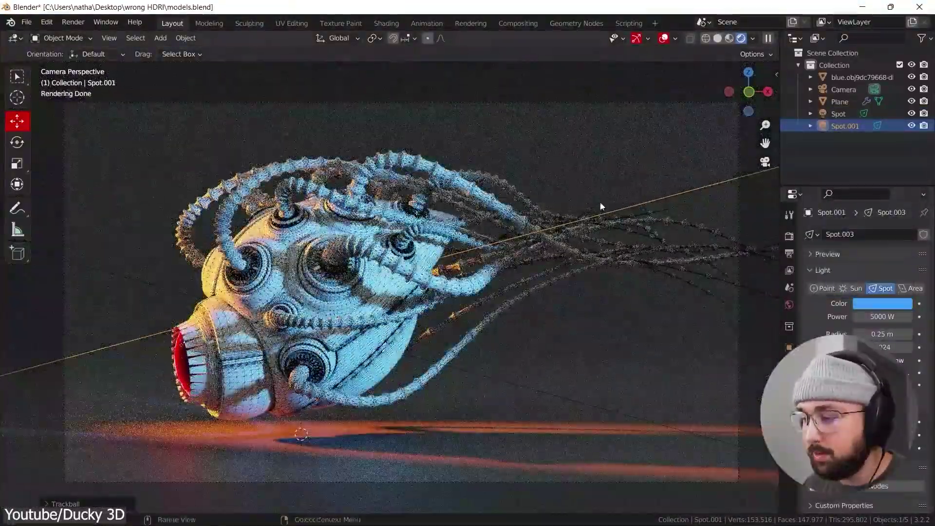
Set the world strength to 0.300 and browse the indoor HDRIs in the asset library.
key("BackSpace")
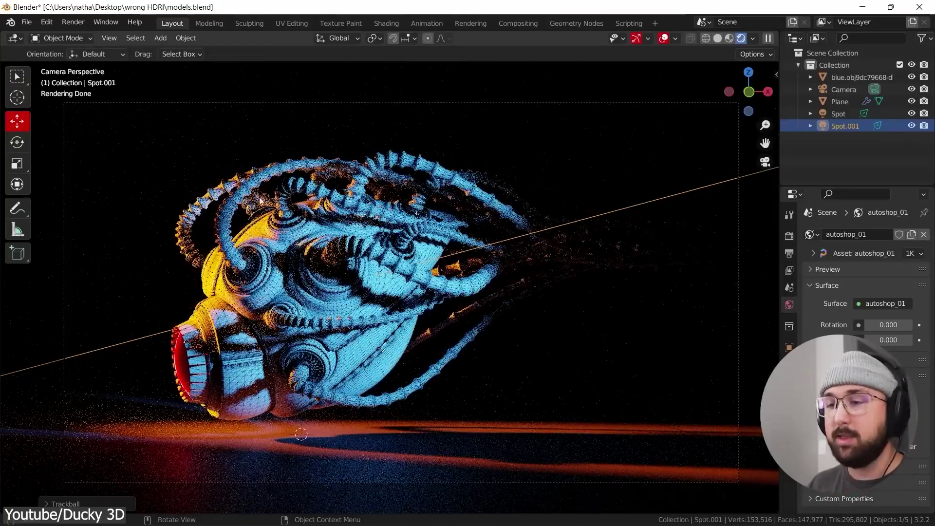
type("0.3")
key("Return")
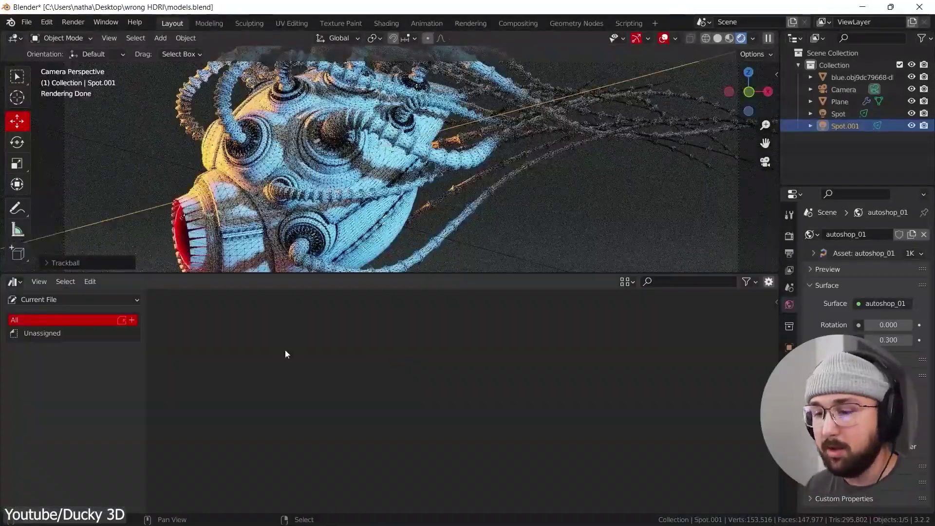
left_click(24, 333)
left_click(49, 346)
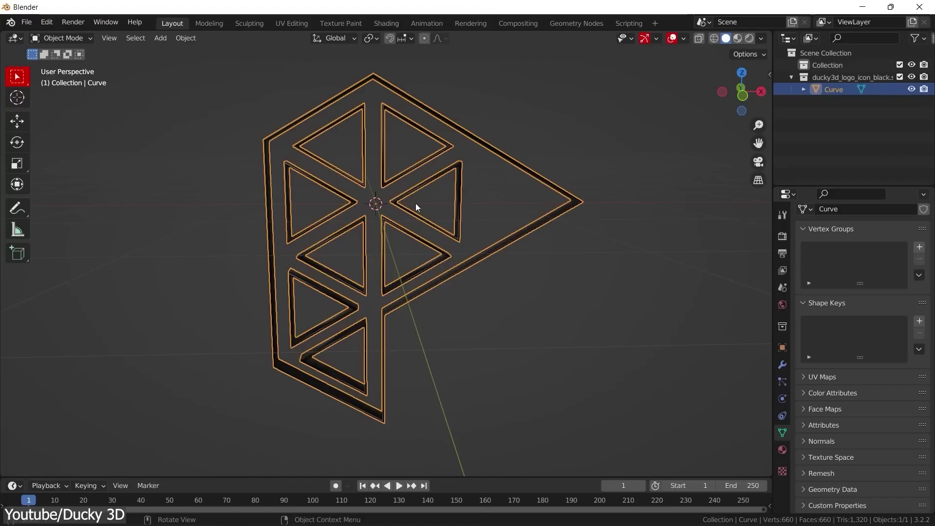
Add a hair particle system rendering icosphere instances on the logo curve, and enlarge the particle sphere.
left_click(924, 235)
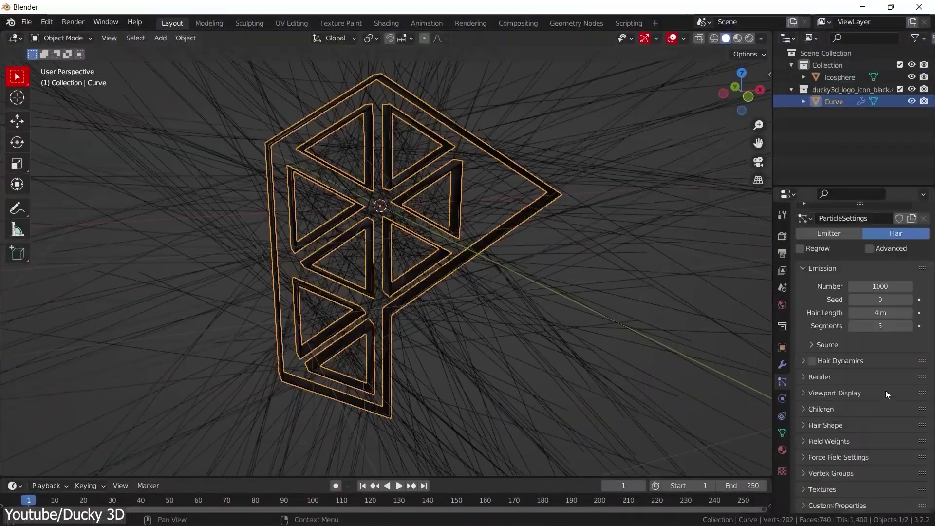
left_click(841, 319)
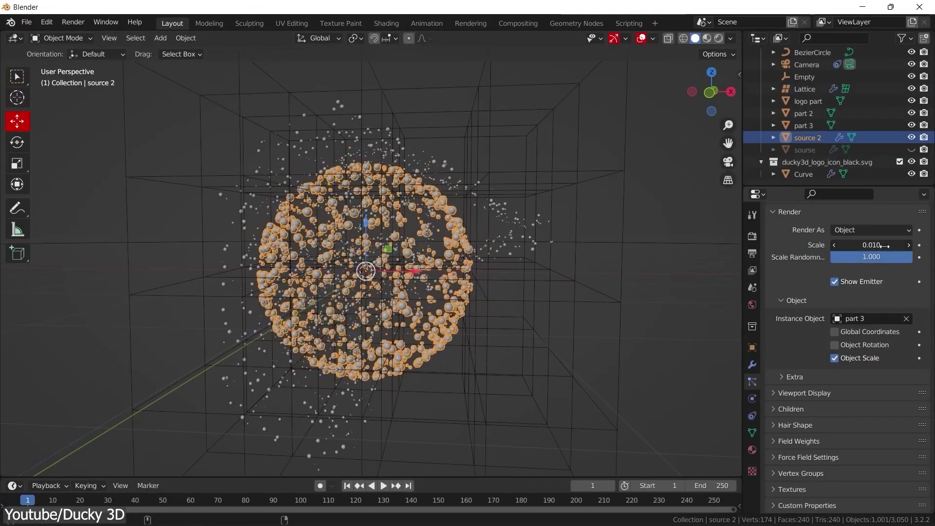
key("s")
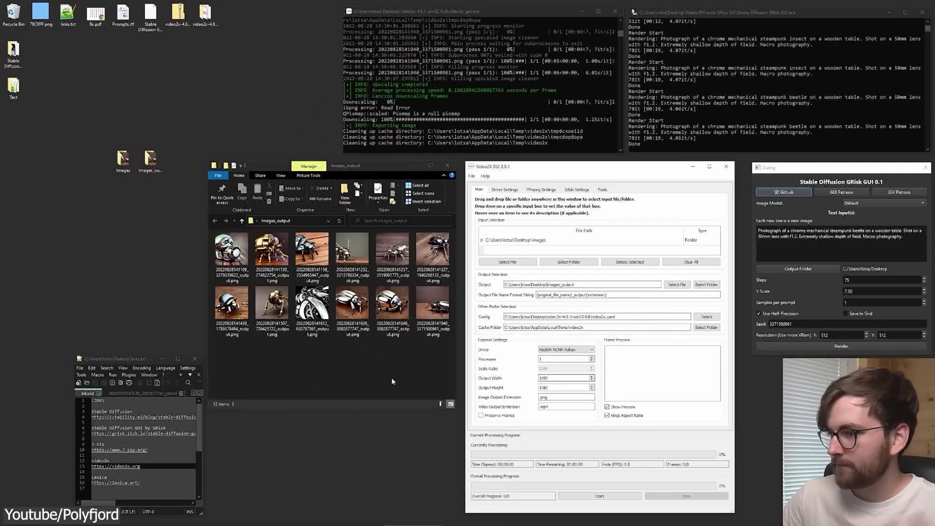
Preview one generated beetle image, close WordPad, and scroll the video2x page.
left_click(392, 303)
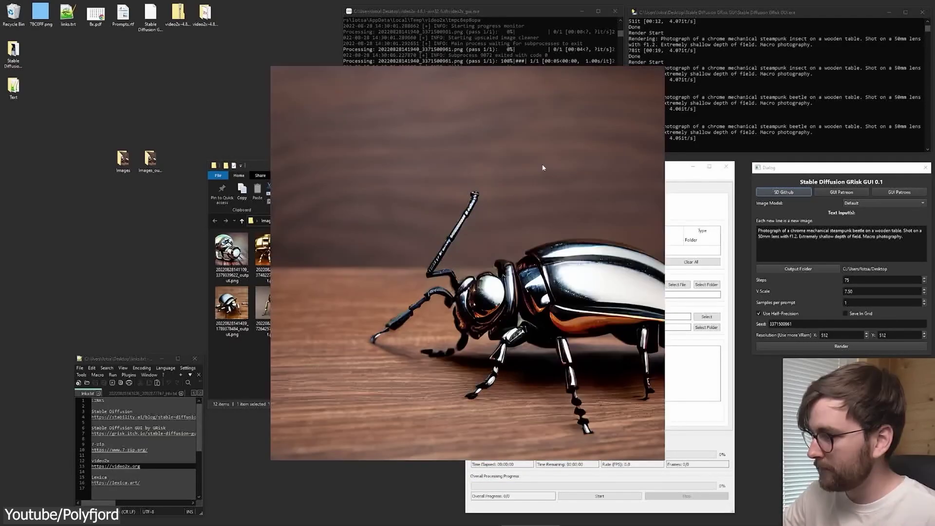
type("Photograph of a chrome mechanical steampunk insect on a wooden table. Shot on a 50mm lens with f1.2. Extremely shallow depth of field. Macro photography.")
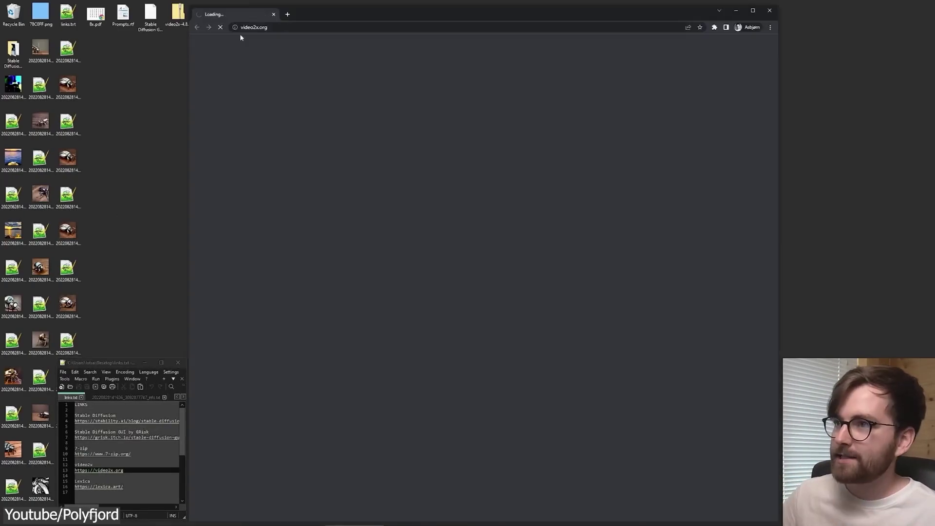
scroll(368, 274, "down", 10)
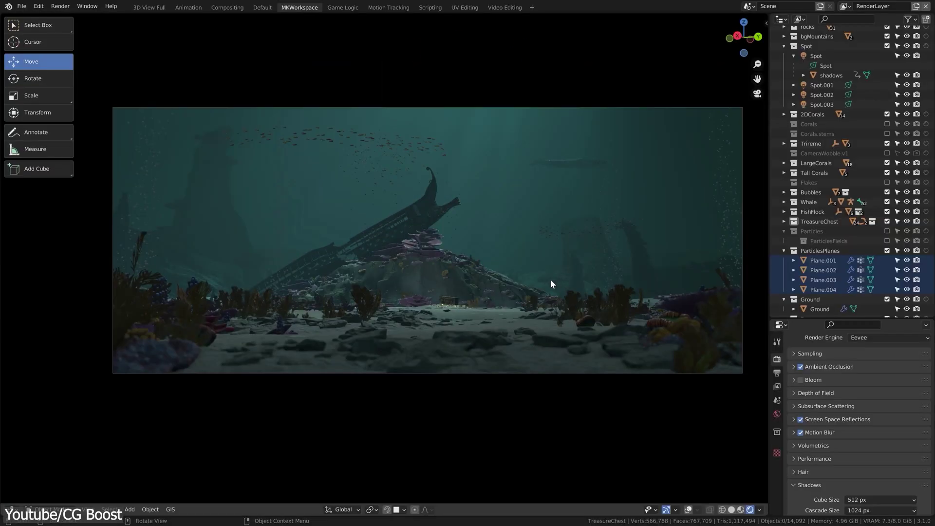
Drive the plane's alpha through a ColorRamp with mapped noise coordinates mixed at factor 0.100.
key("KP_0")
middle_click_drag(523, 288, 581, 296)
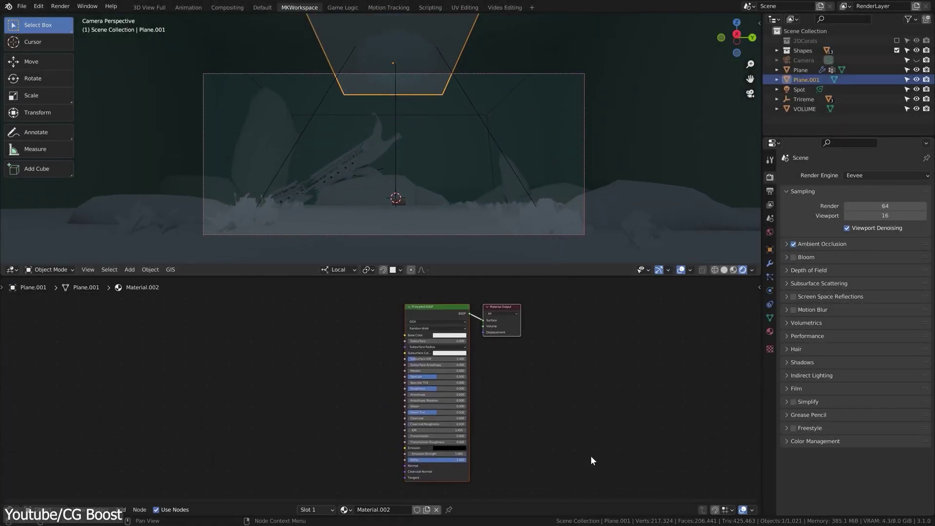
scroll(336, 394, "up", 3)
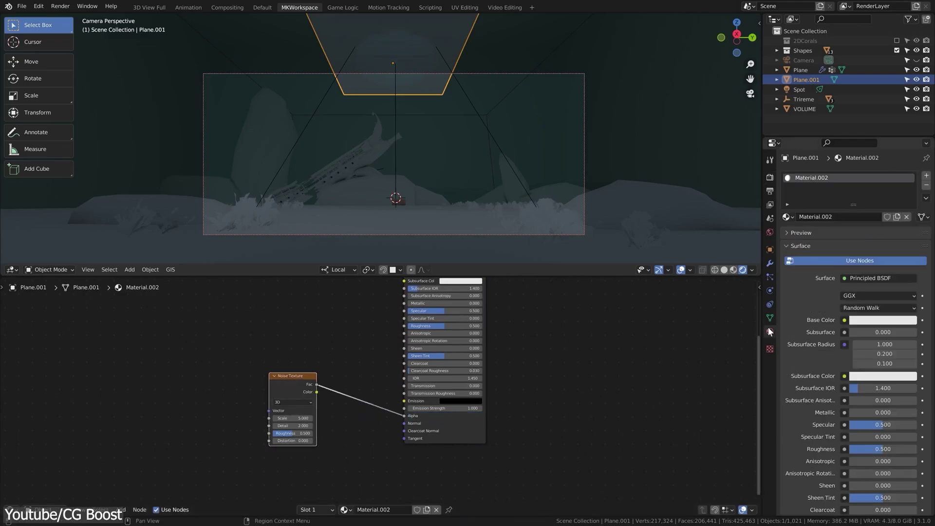
scroll(814, 396, "down", 5)
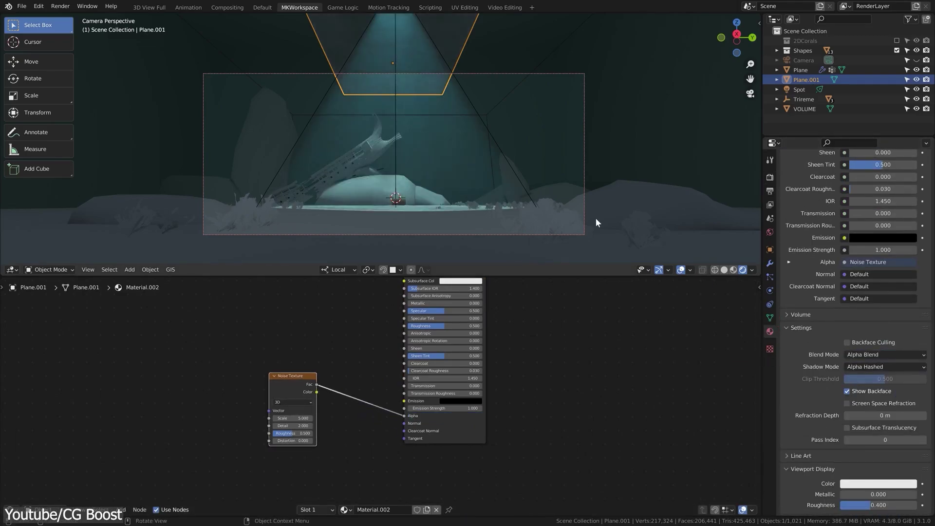
key("shift+a")
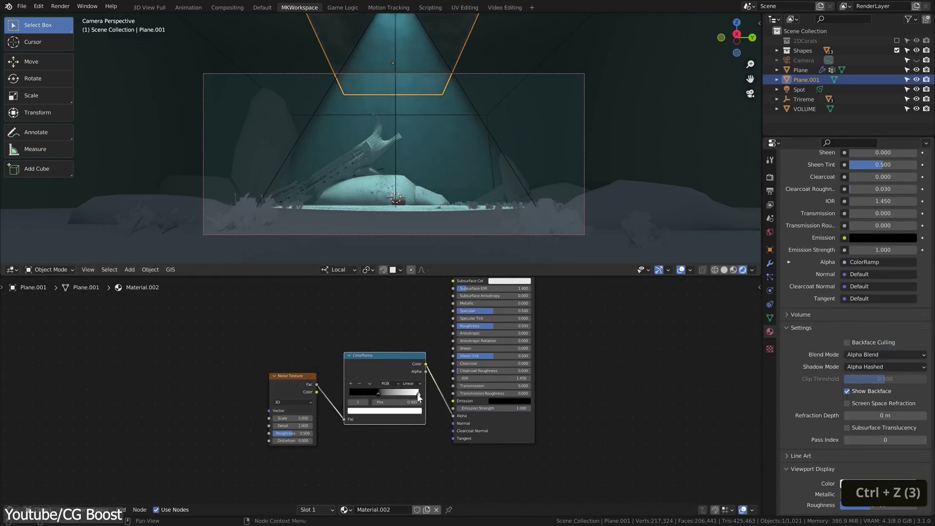
key("ctrl+t")
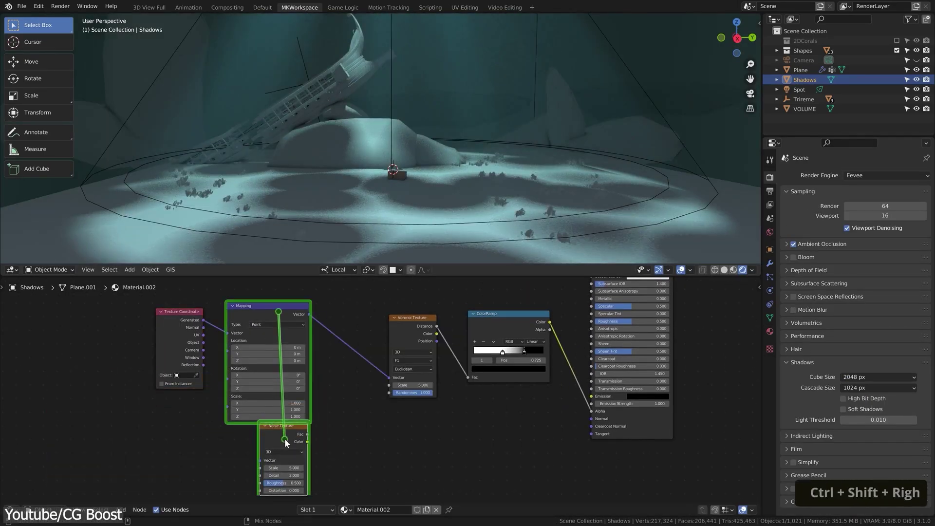
right_click_drag(285, 441, 285, 440, "ctrl+shift")
type("g1")
key("Return")
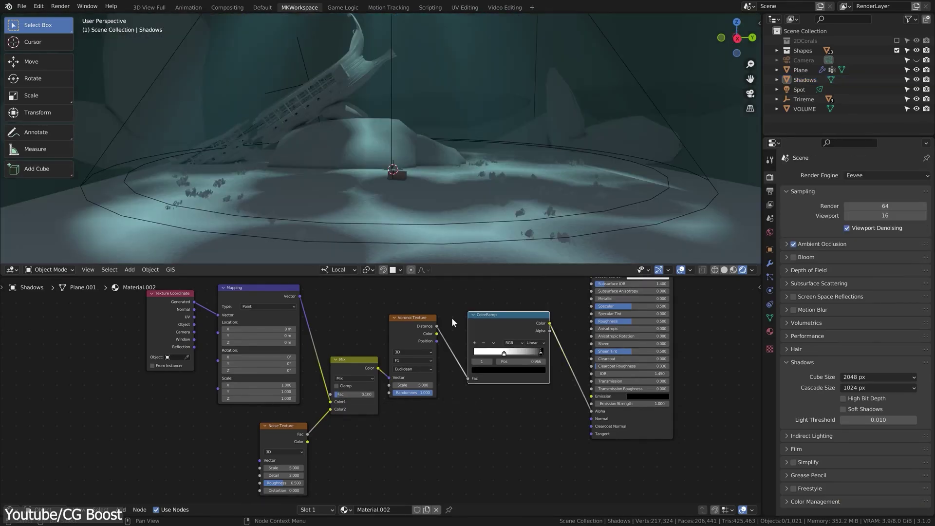
Enable bloom with radius 3 and a new intensity, viewing the last frame through the camera.
middle_click_drag(389, 146, 331, 117)
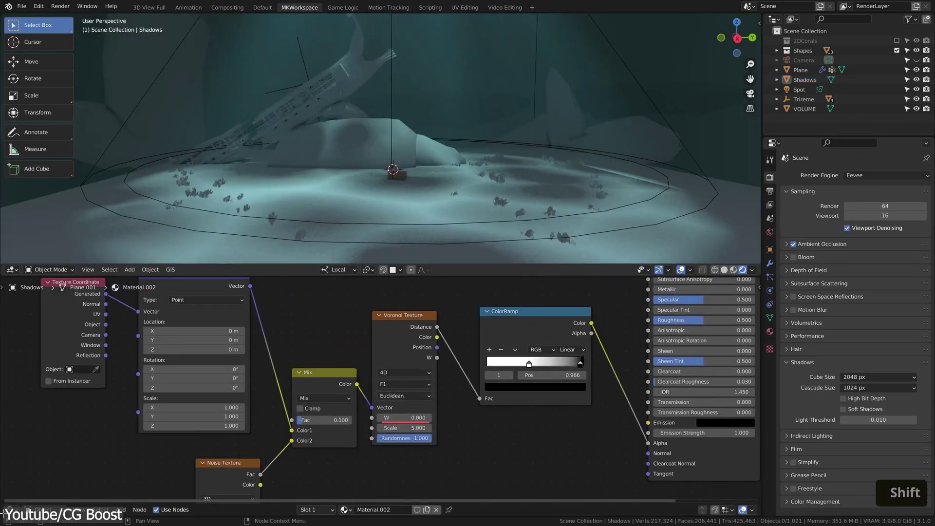
key("shift+Right")
key("KP_0")
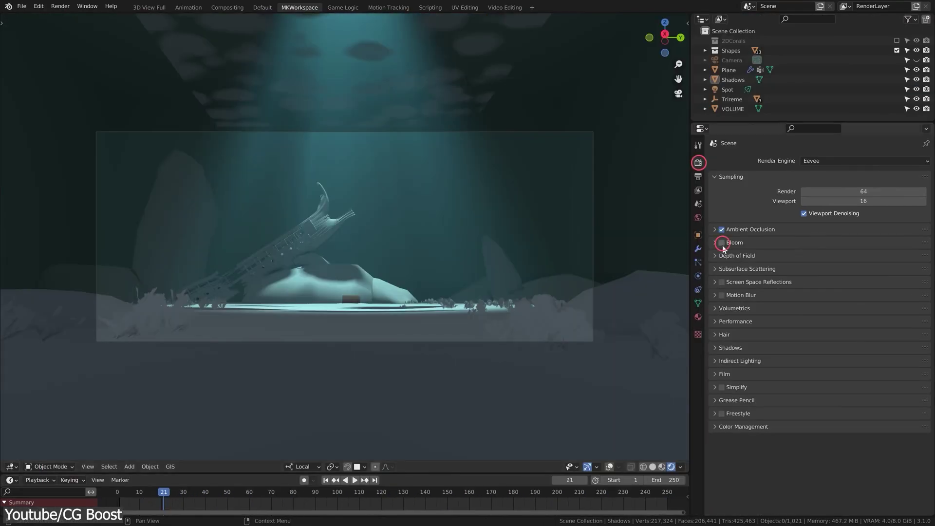
left_click(721, 242)
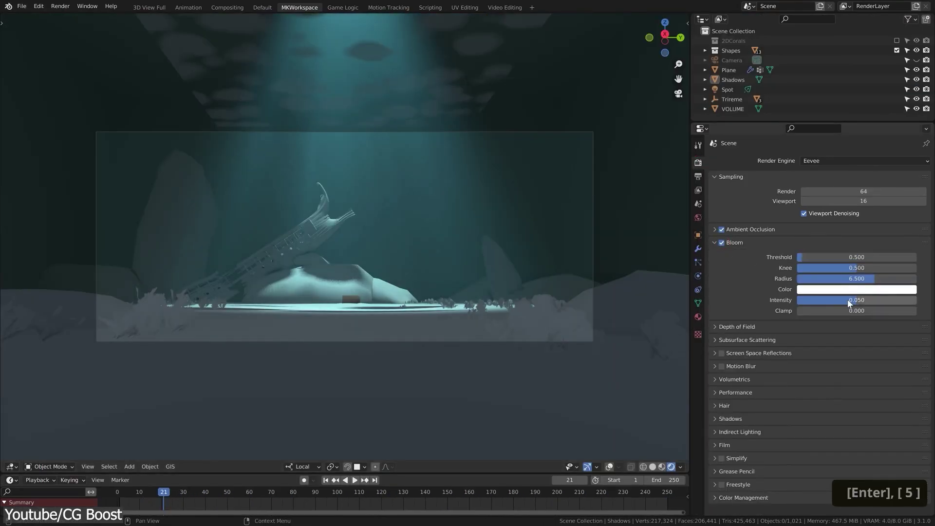
key("Return")
type("2")
key("Return")
key("Return")
type("3")
key("Return")
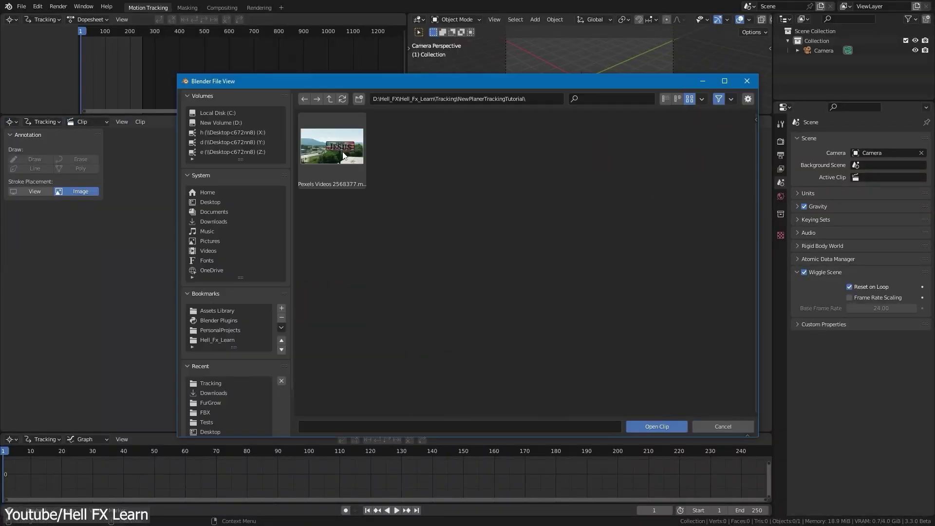
Load the Pexels clip, prefetch its frames, add a marker on a sign corner, and track forward.
double_click(343, 155)
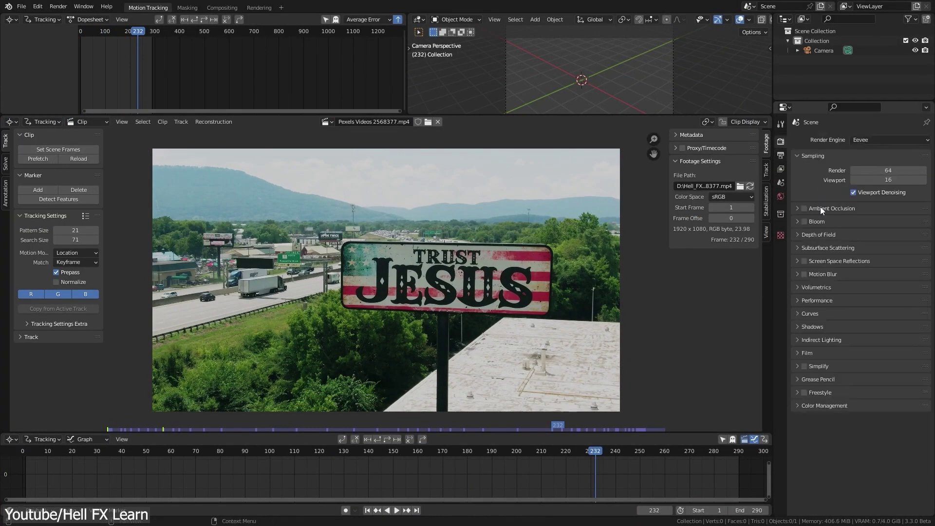
left_click(47, 161)
left_click(355, 261, "ctrl")
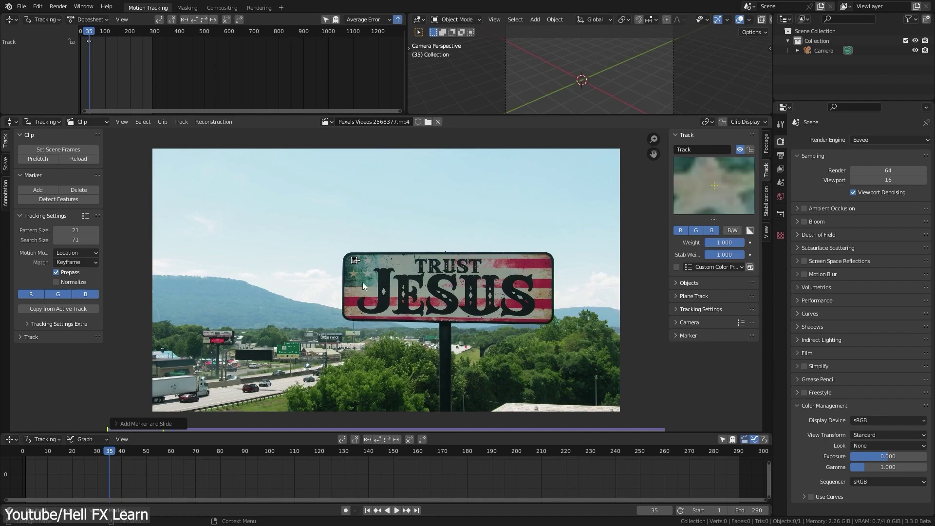
left_click(32, 336)
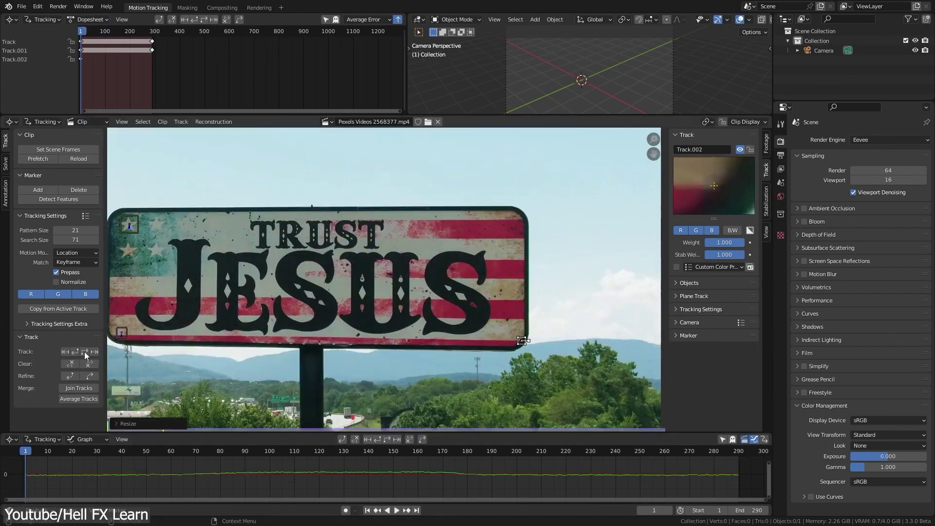
scroll(456, 306, "up", 2)
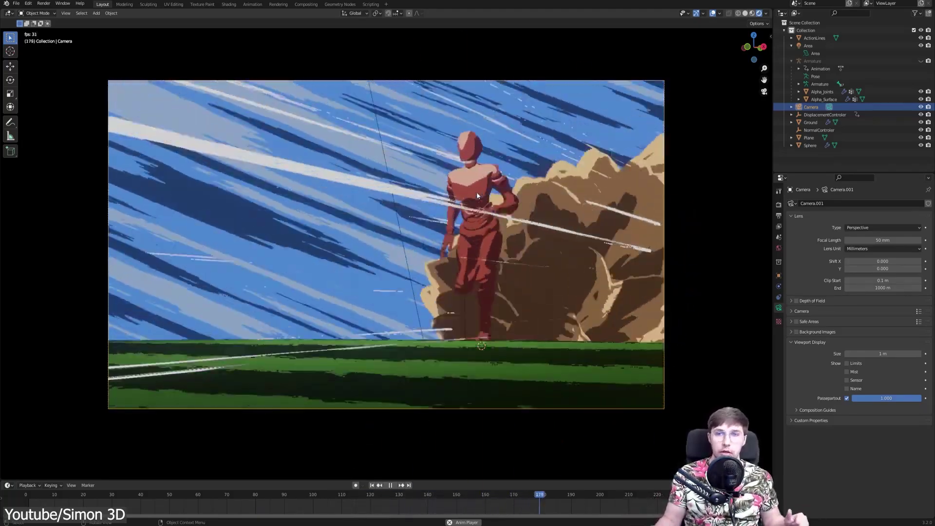
Pause and replay the stylised running animation, then bring the node graph into view.
key("space")
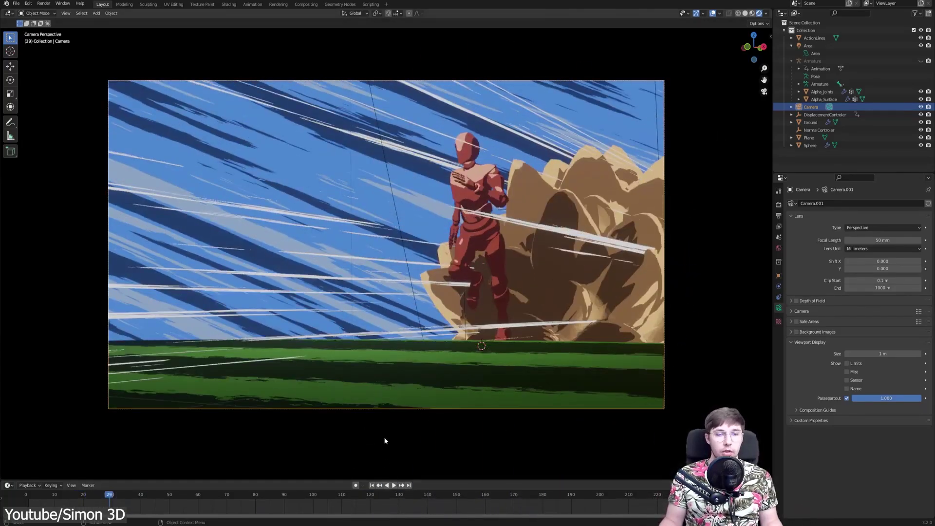
key("space")
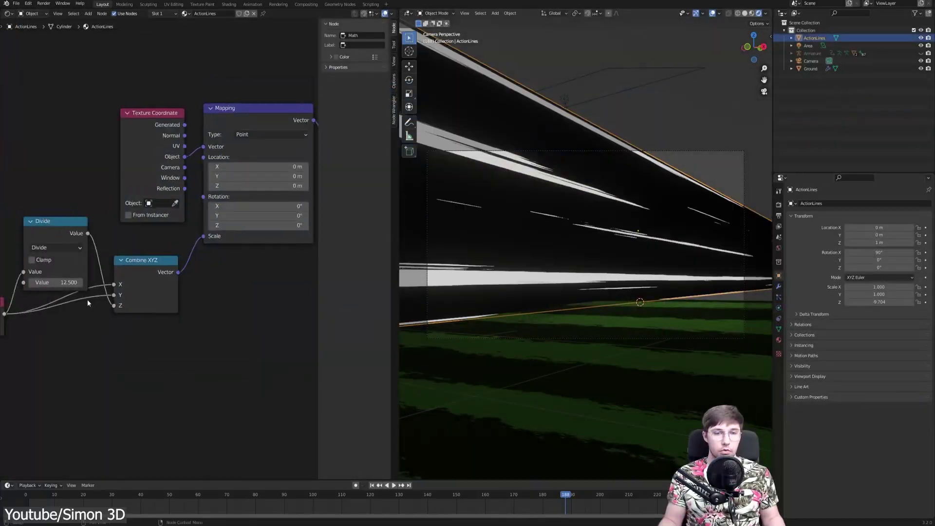
middle_click_drag(87, 299, 199, 279)
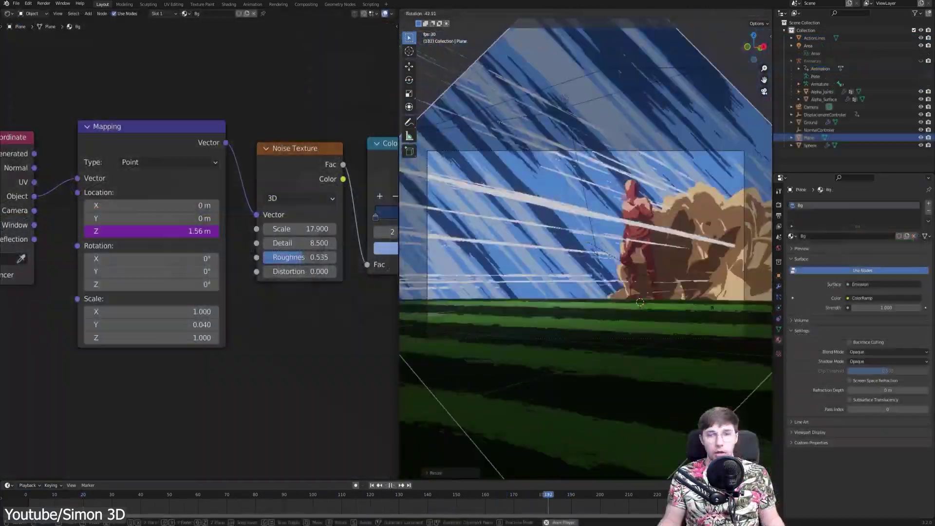
Darken the camera's out-of-frame area, then download Mixamo's Running animation as FBX Binary with Skin.
left_click(829, 107)
left_click_drag(876, 398, 911, 392)
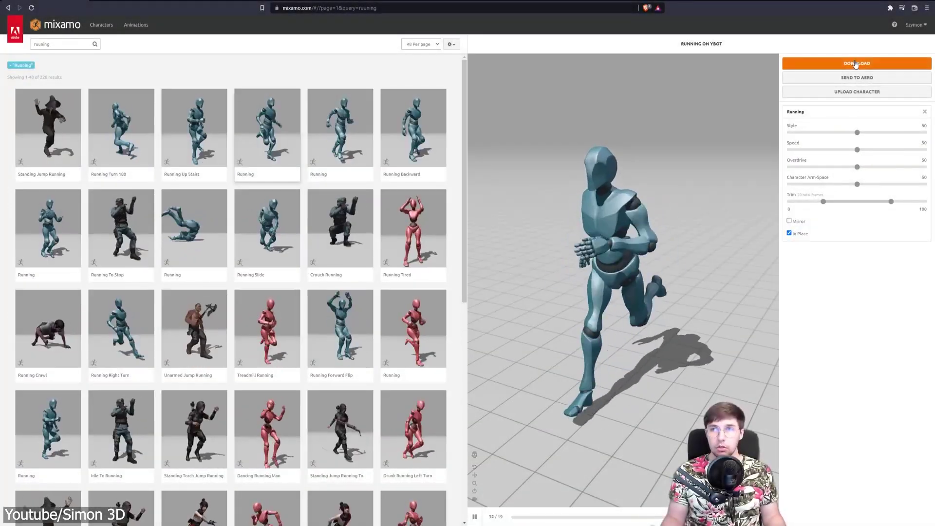
left_click(856, 64)
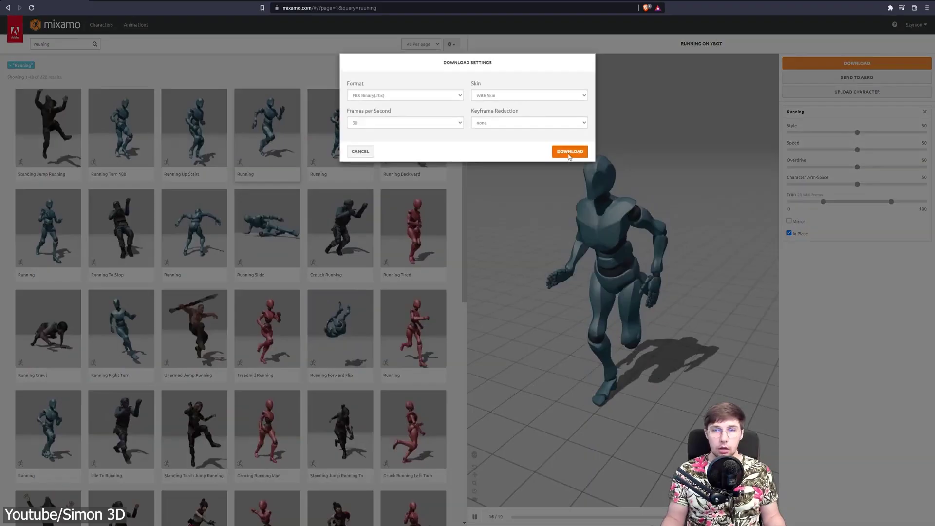
left_click(568, 154)
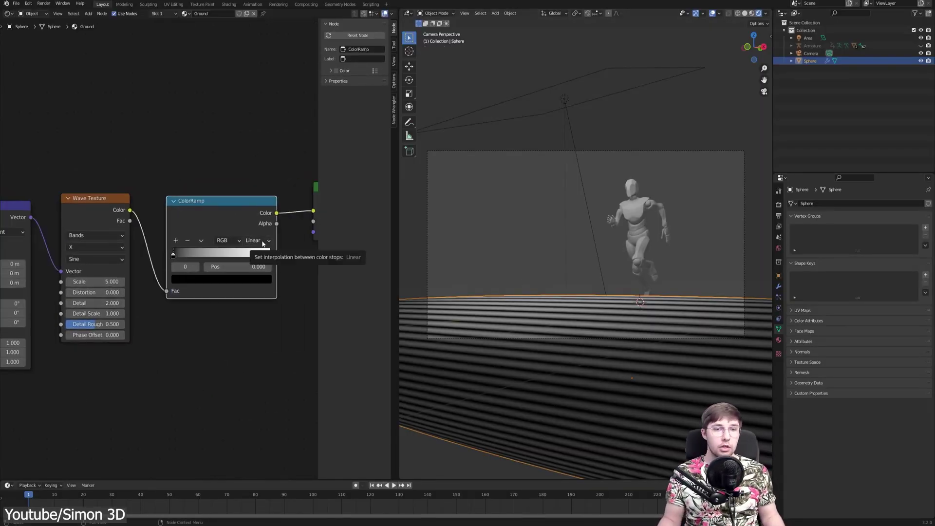
Raise the Wave Texture's detail roughness and Phase Offset (28.3), then preview the streaked ground in playback.
scroll(98, 272, "up", 2)
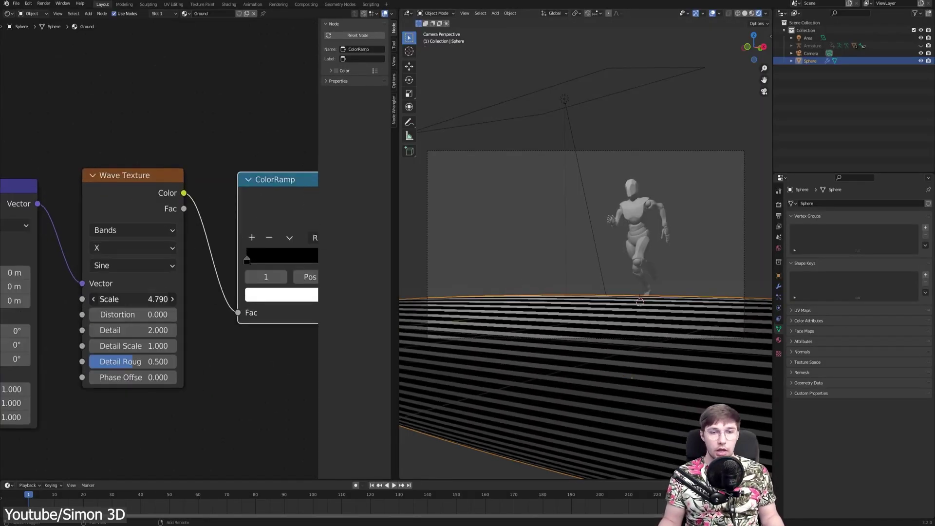
left_click_drag(122, 378, 141, 377)
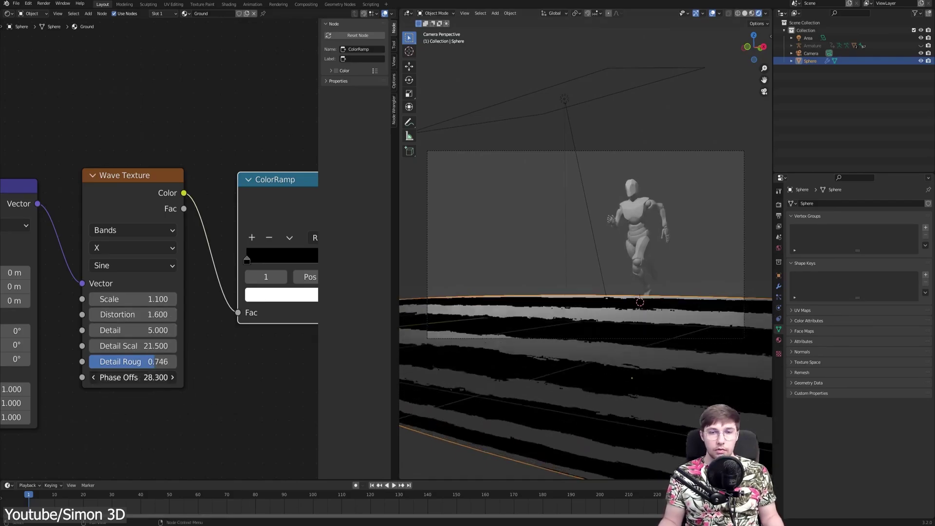
key("space")
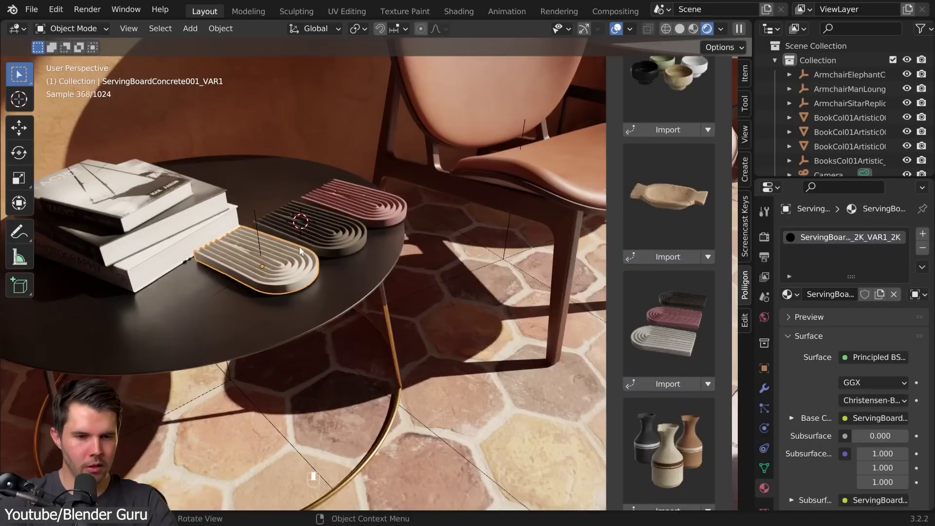
Slide the jug along the X axis to position it among the table decorations.
key("g")
key("x")
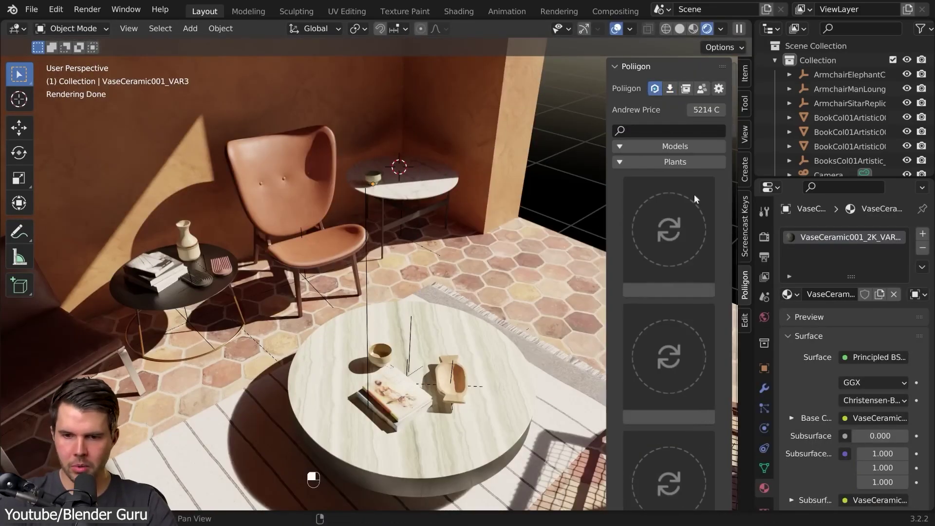